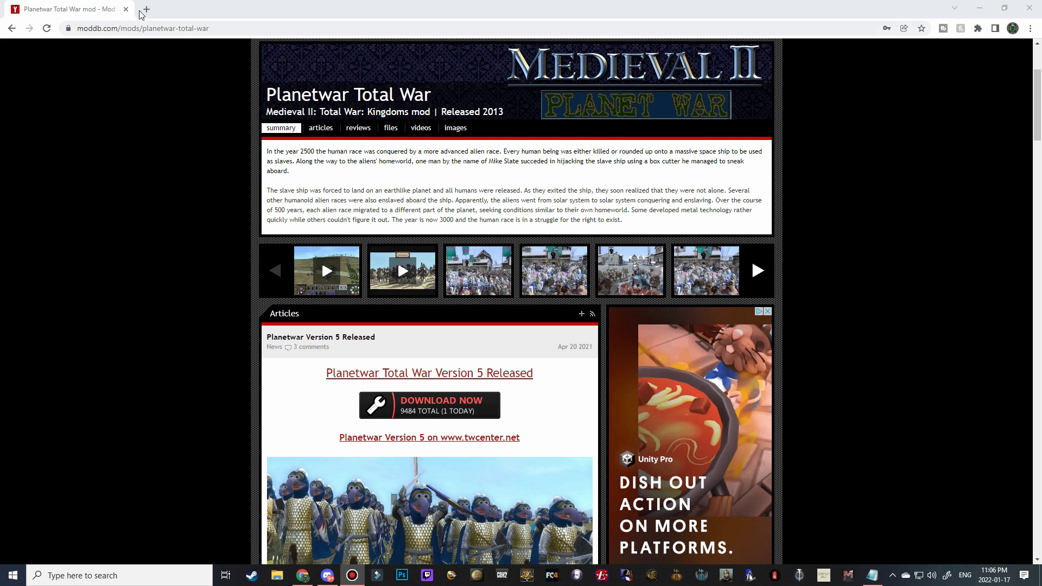
Go to the moddb.com home page by shortening the current mod page's address
{"action": "left_click_drag", "start_coordinate": [209, 28], "coordinate": [123, 31]}
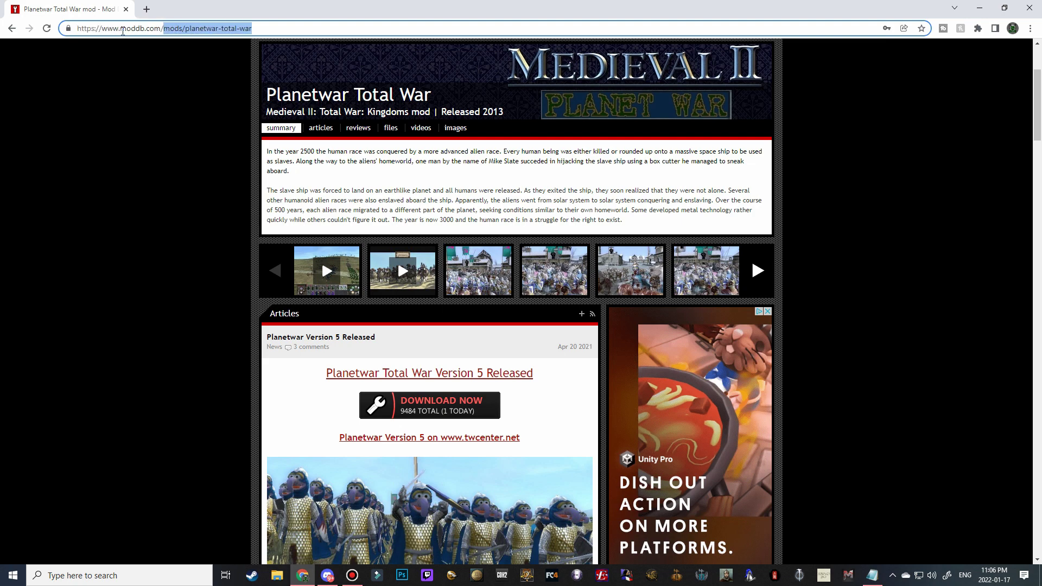
{"action": "key", "text": "BackSpace"}
{"action": "key", "text": "Return"}
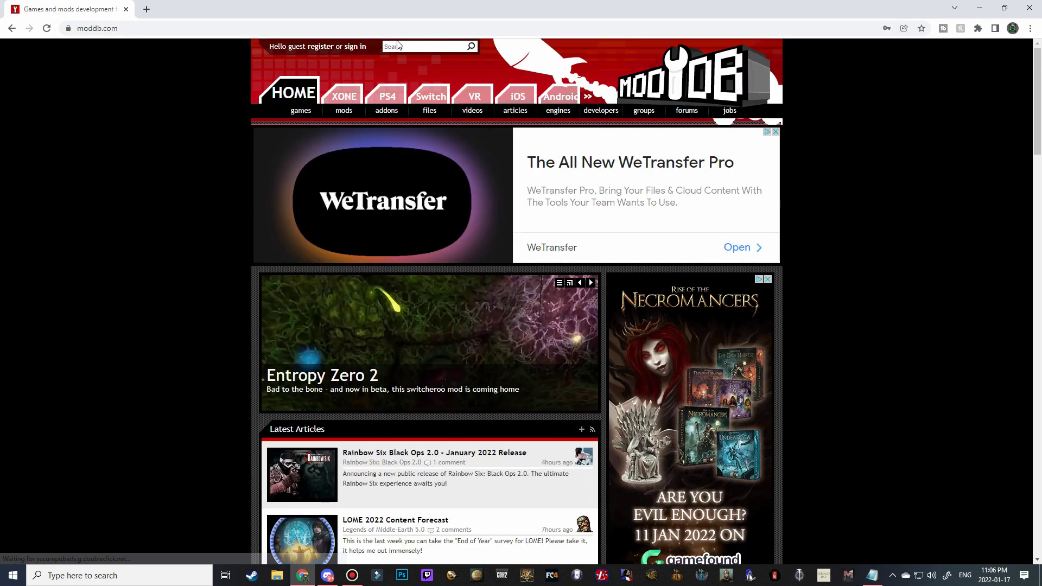
Search Mod DB for "planetwar" and open the Planetwar Total War mod page
{"action": "left_click", "coordinate": [402, 46]}
{"action": "type", "text": "planetwar"}
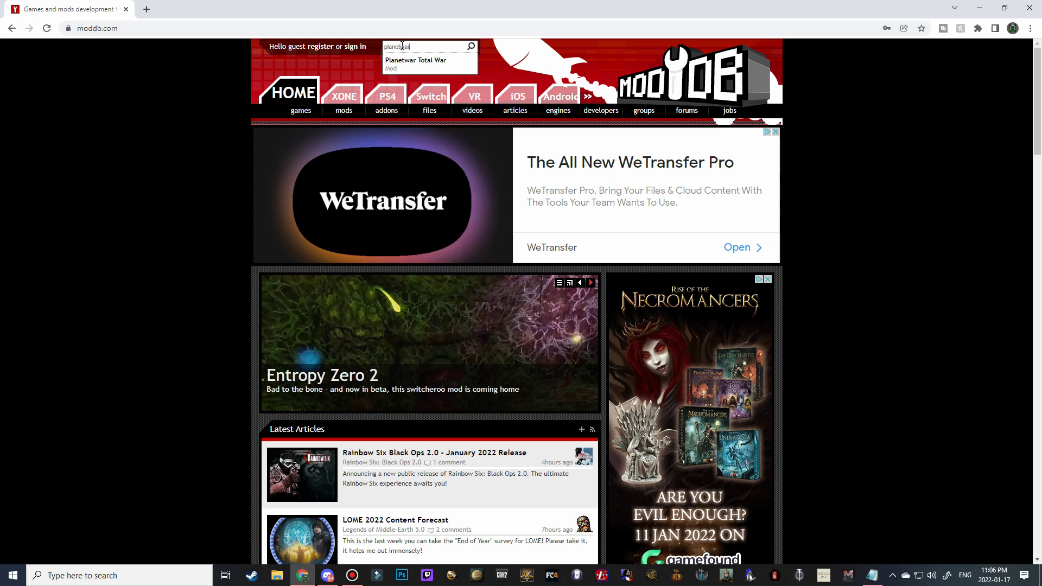
{"action": "left_click", "coordinate": [400, 46]}
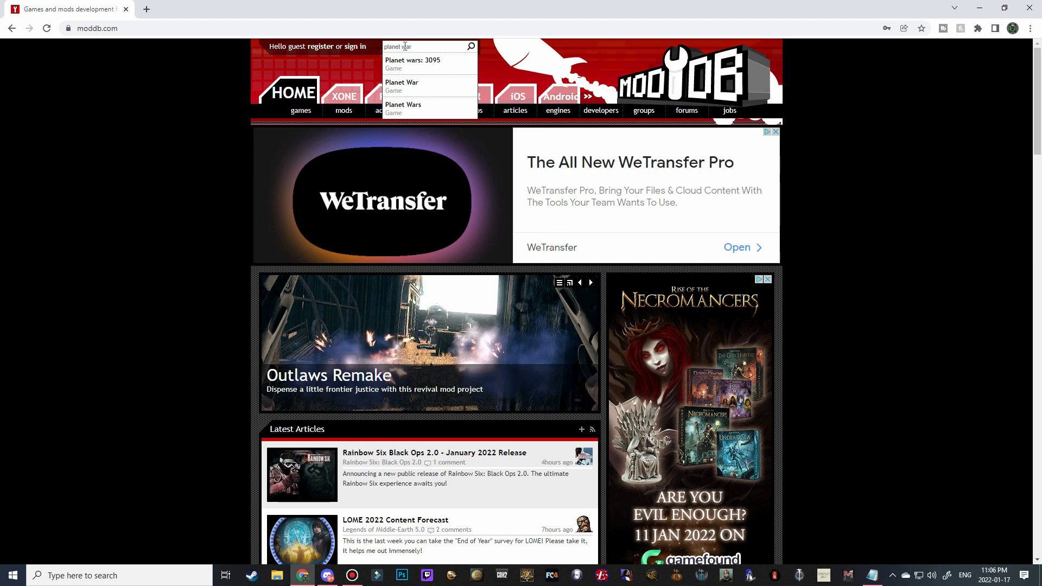
{"action": "key", "text": "BackSpace"}
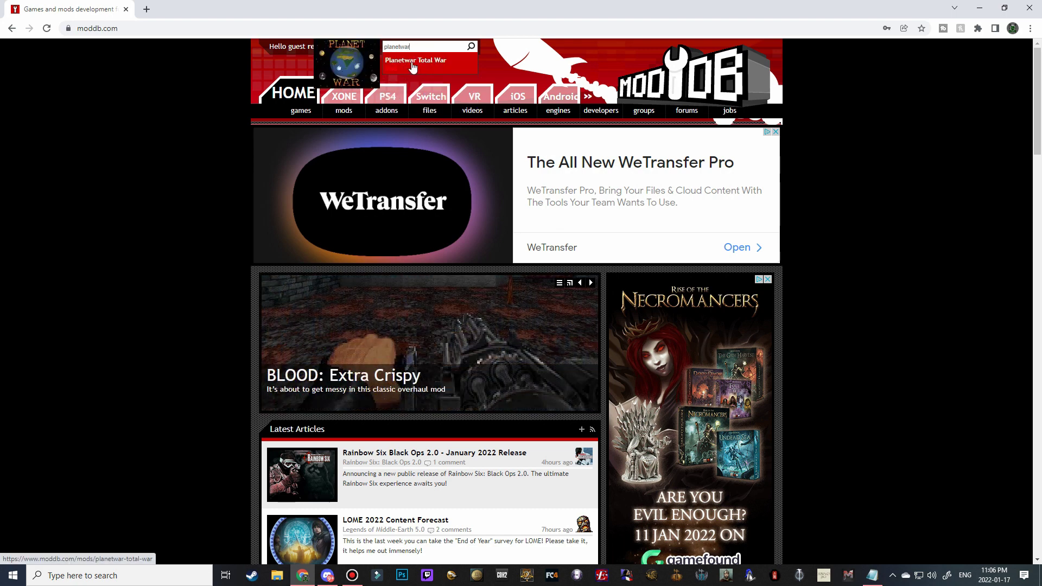
{"action": "left_click", "coordinate": [406, 62]}
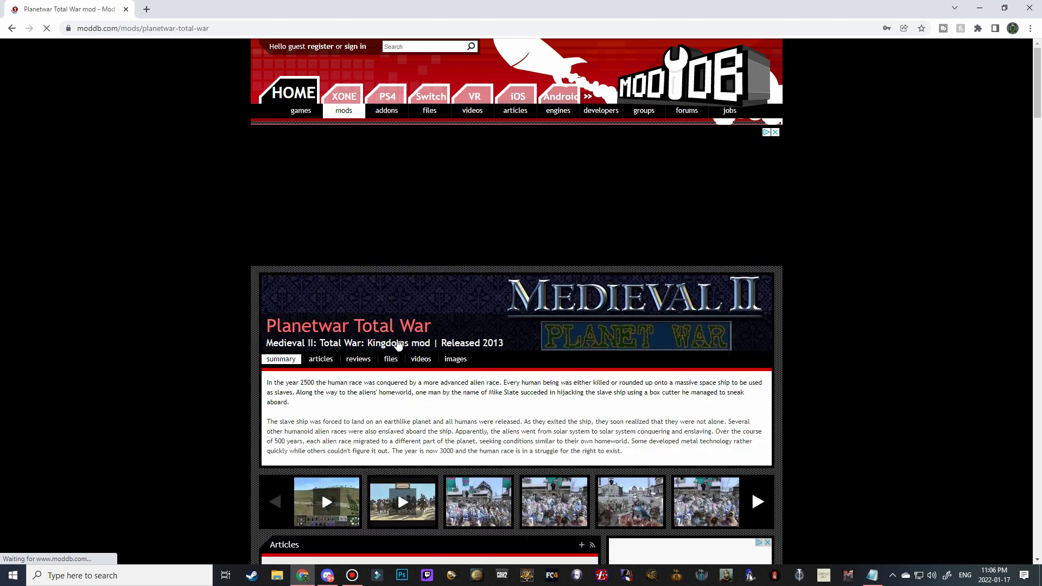
Open the Planetwar Version 5 file page from the mod's files and start downloading Planetwar_Version_5.rar
{"action": "left_click", "coordinate": [389, 364]}
{"action": "left_click", "coordinate": [389, 362]}
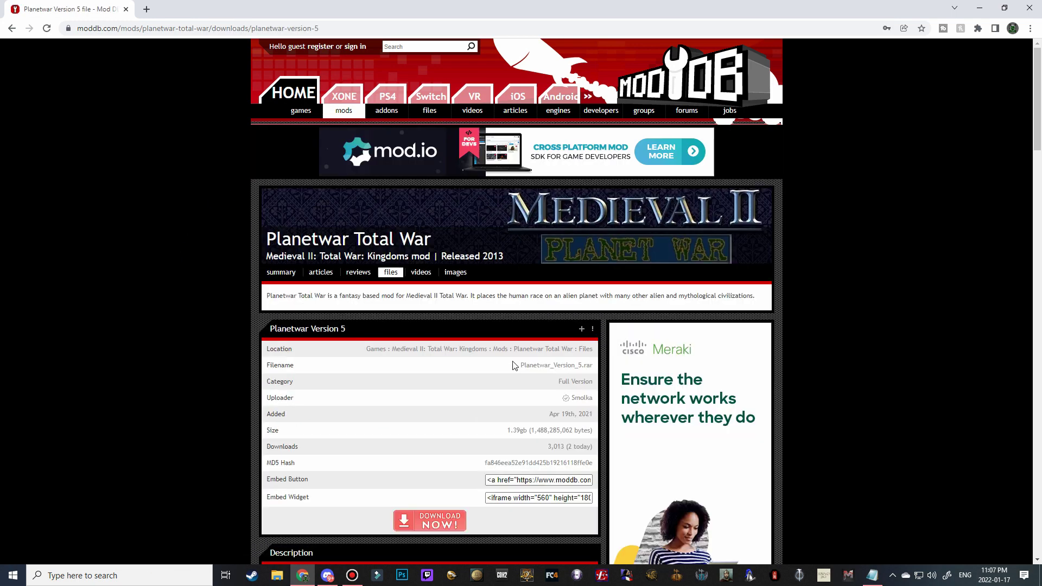
{"action": "scroll", "coordinate": [488, 385], "scroll_direction": "down", "scroll_amount": 2}
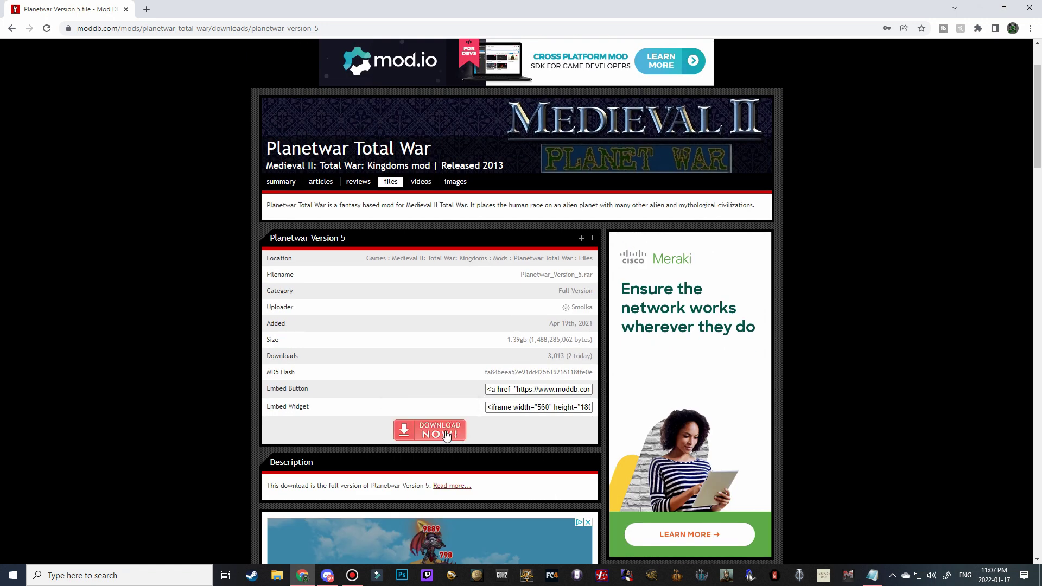
{"action": "left_click", "coordinate": [447, 429]}
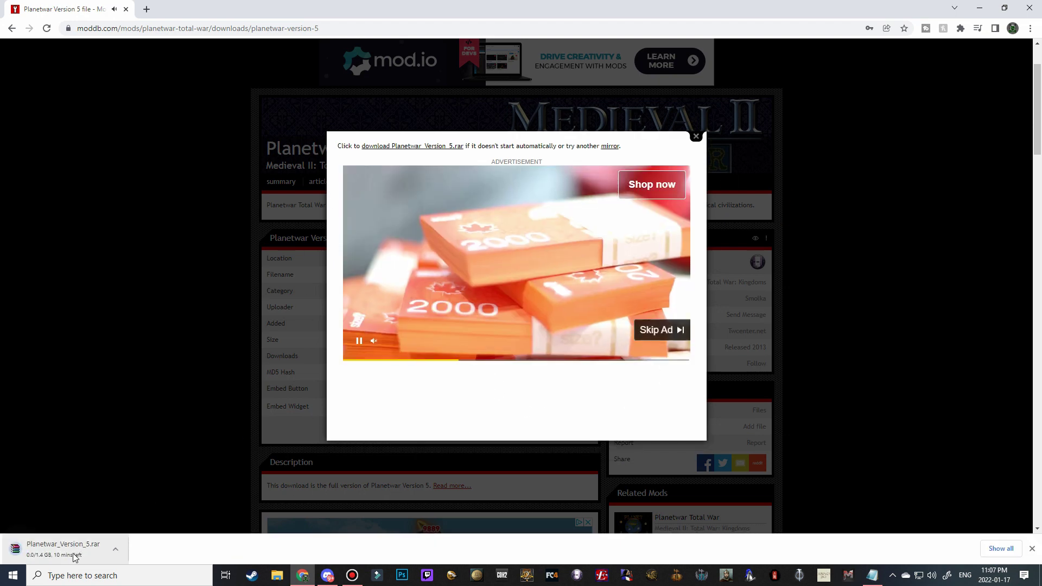
Dismiss the download notices and close the browser once the archive has finished downloading
{"action": "left_click", "coordinate": [696, 137]}
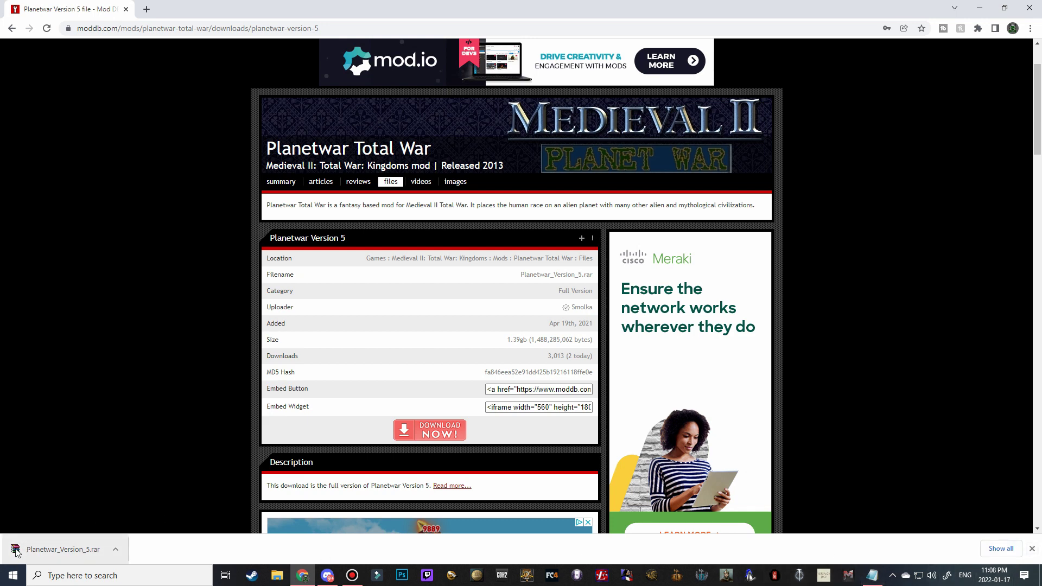
{"action": "left_click", "coordinate": [1032, 548]}
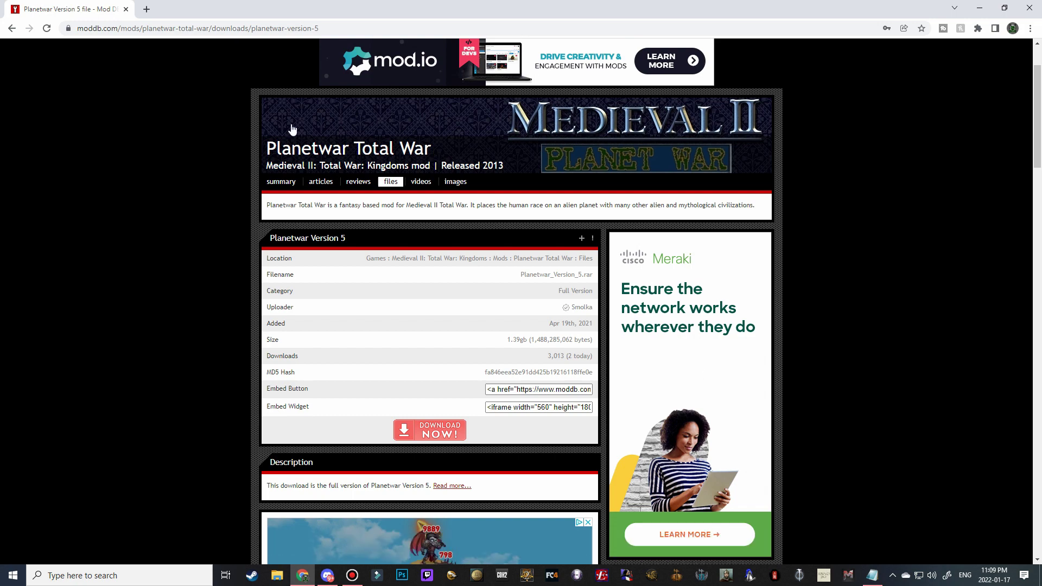
{"action": "left_click", "coordinate": [126, 10]}
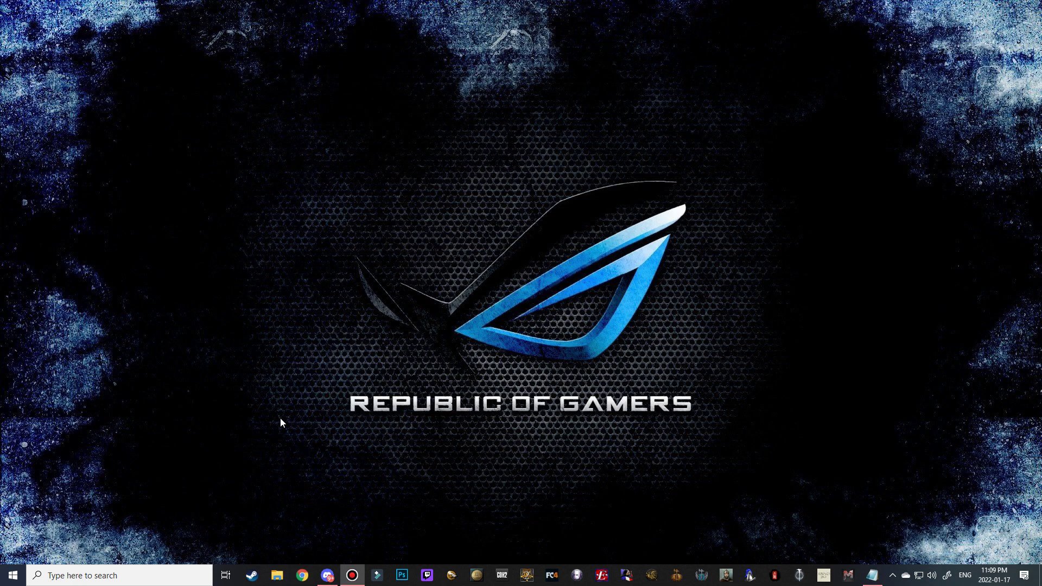
Place two File Explorer windows side by side and show the Downloads folder with Planetwar_Version_5.rar in one of them
{"action": "left_click", "coordinate": [276, 575]}
{"action": "left_click_drag", "start_coordinate": [277, 575], "coordinate": [272, 520]}
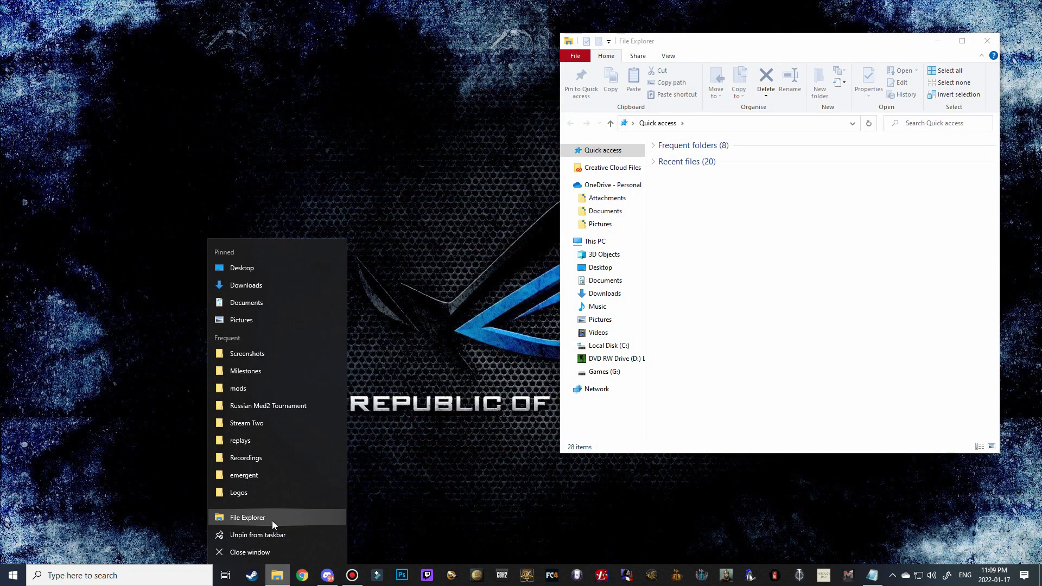
{"action": "left_click", "coordinate": [272, 518]}
{"action": "left_click_drag", "start_coordinate": [737, 64], "coordinate": [271, 50]}
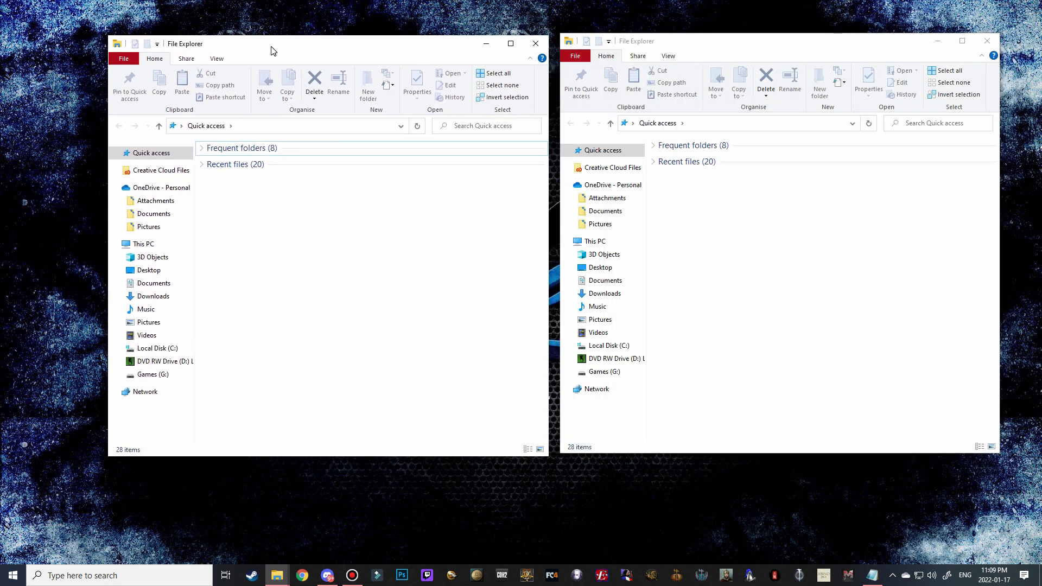
{"action": "left_click", "coordinate": [151, 296]}
{"action": "left_click_drag", "start_coordinate": [345, 220], "coordinate": [238, 190]}
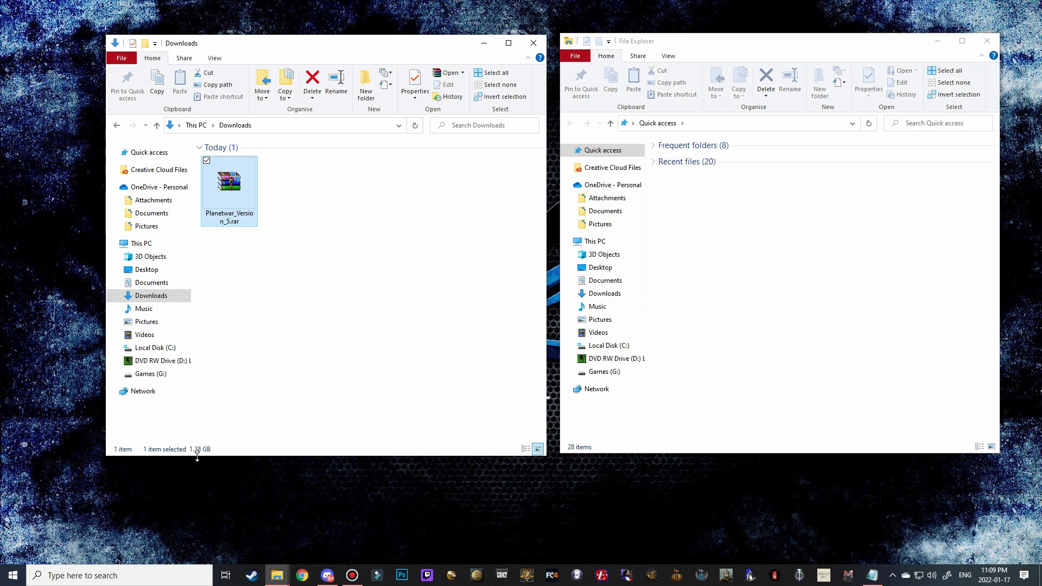
{"action": "left_click", "coordinate": [269, 340]}
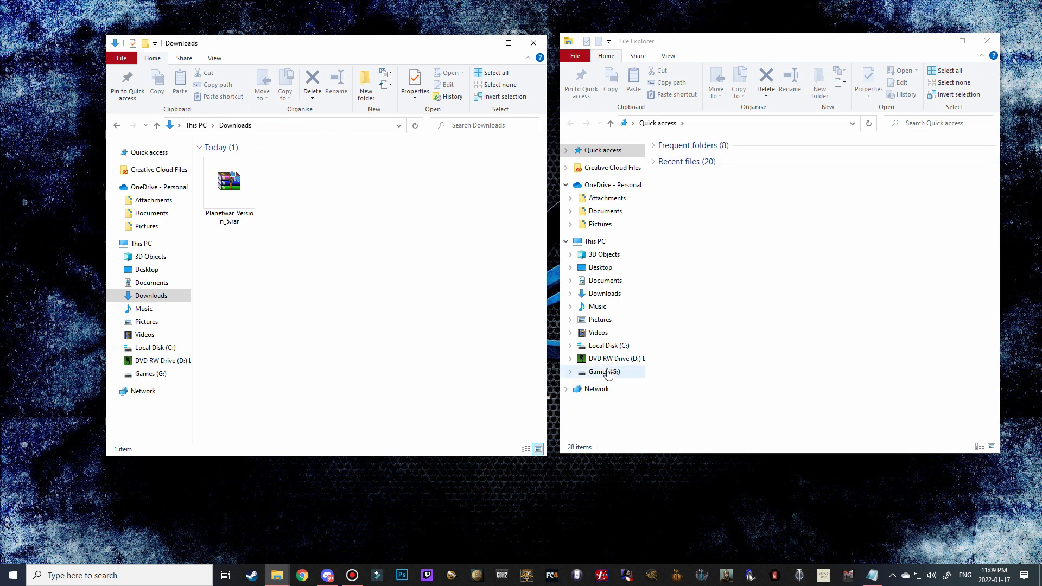
Browse the second File Explorer window to C:\Program Files (x86)\Steam\steamapps\common, the default location of Steam games
{"action": "left_click", "coordinate": [606, 348]}
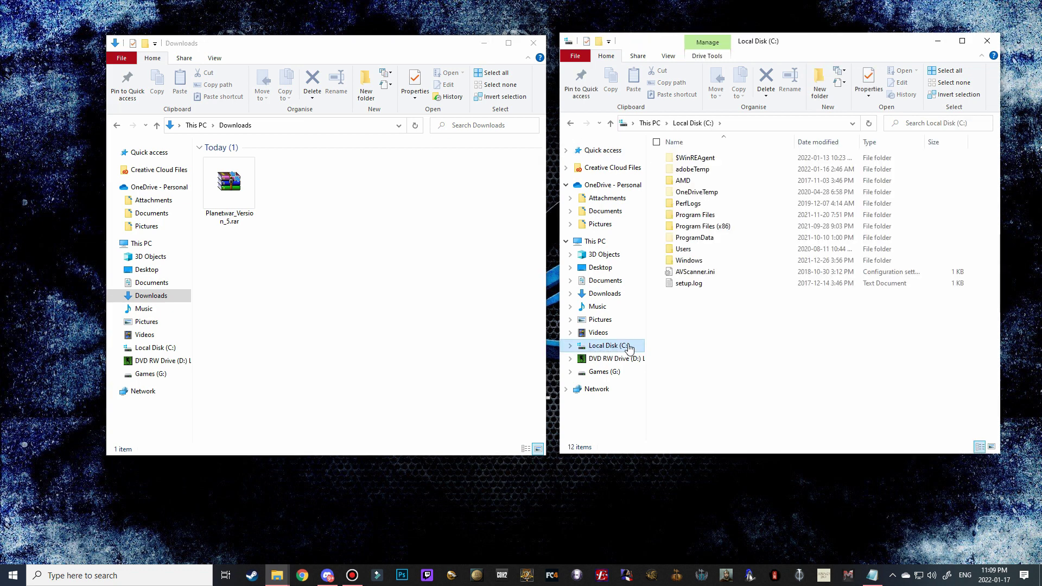
{"action": "double_click", "coordinate": [685, 227]}
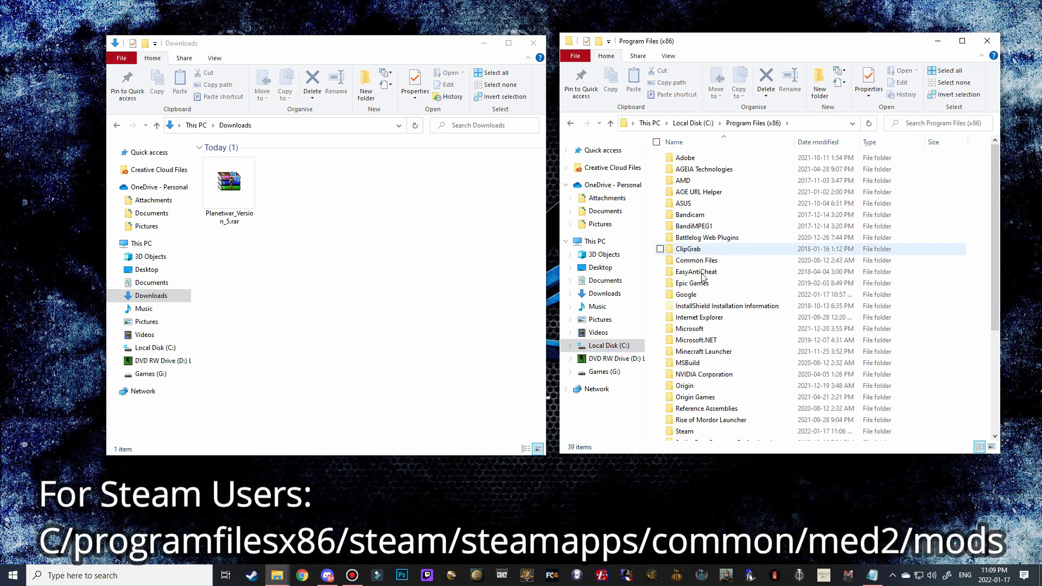
{"action": "scroll", "coordinate": [711, 366], "scroll_direction": "down", "scroll_amount": 5}
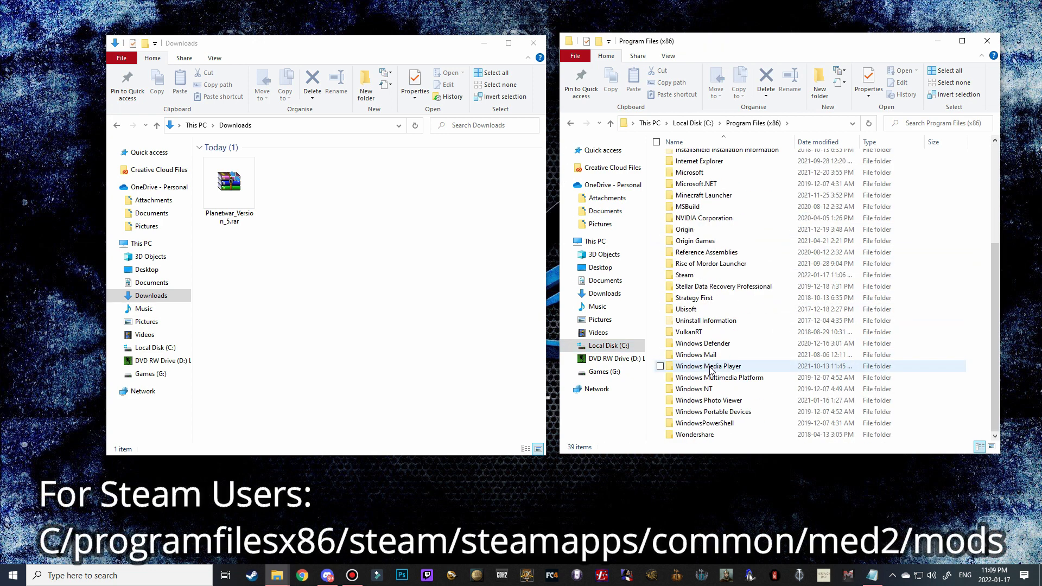
{"action": "double_click", "coordinate": [684, 274]}
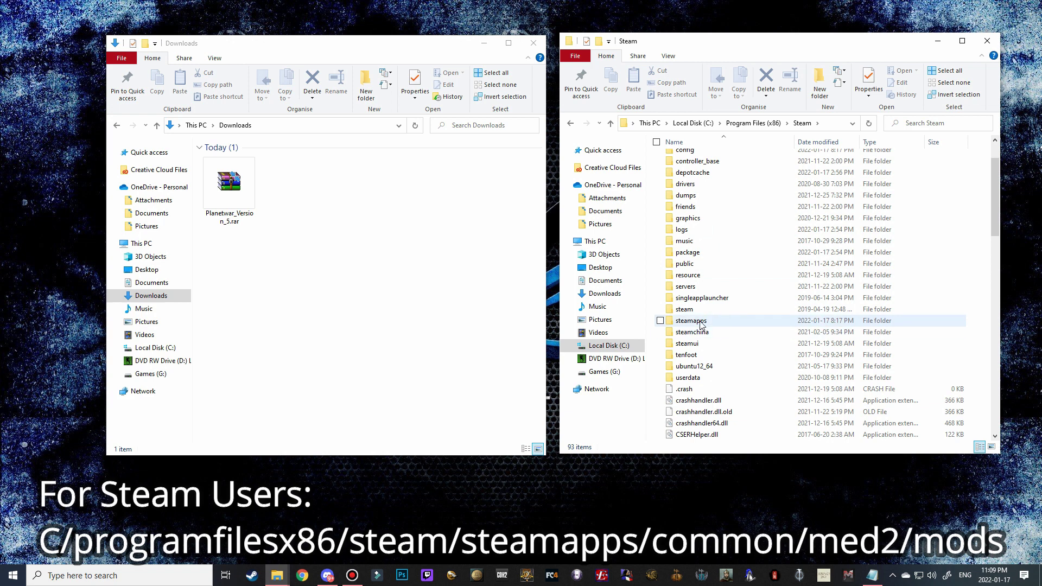
{"action": "double_click", "coordinate": [691, 320]}
{"action": "double_click", "coordinate": [689, 158]}
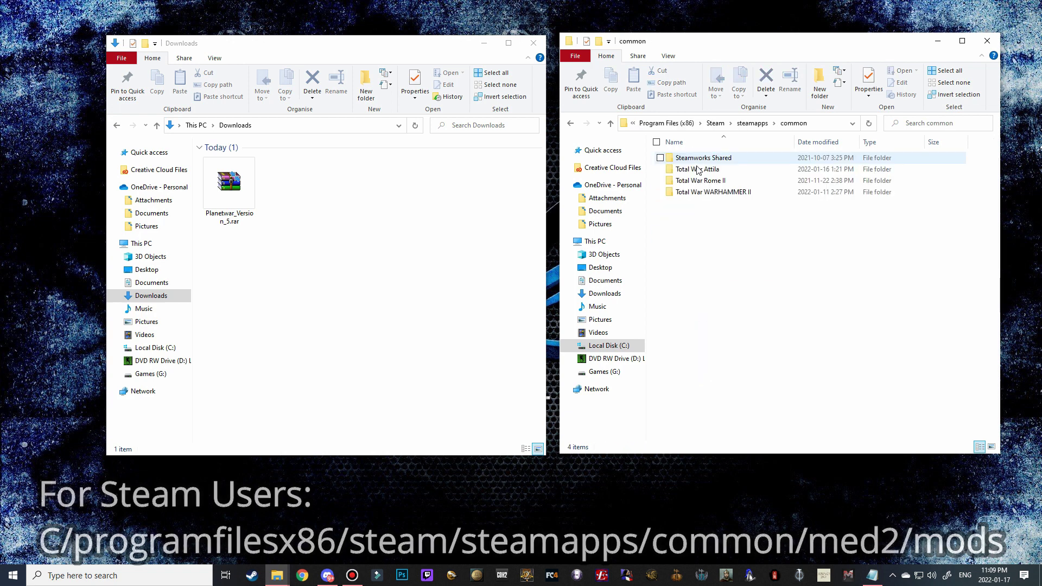
Open G:\Steam Games\steamapps\common\Medieval II Total War\mods in the second File Explorer window
{"action": "left_click", "coordinate": [602, 372]}
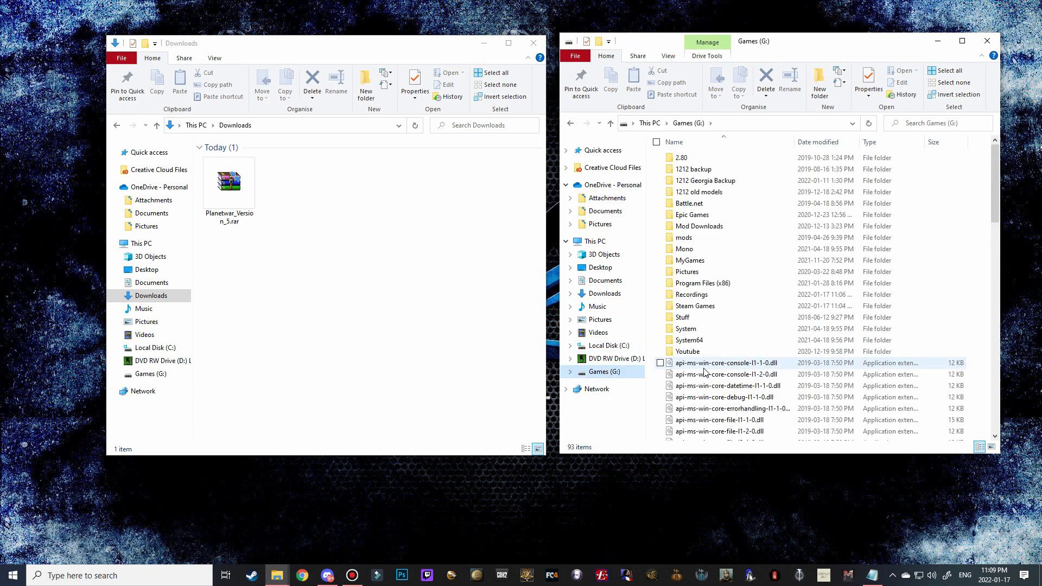
{"action": "left_click", "coordinate": [697, 307]}
{"action": "double_click", "coordinate": [698, 308]}
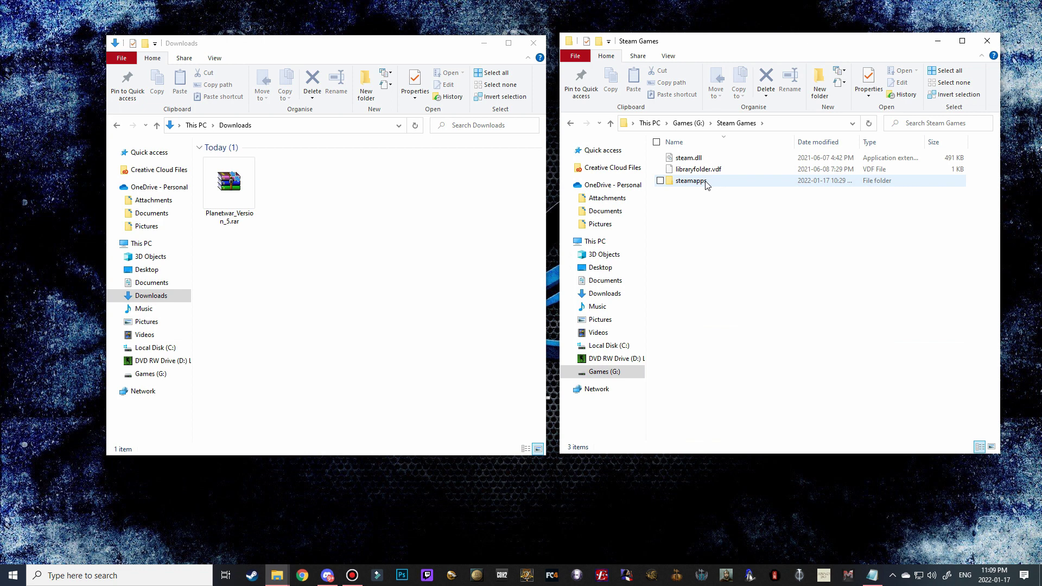
{"action": "double_click", "coordinate": [705, 184]}
{"action": "double_click", "coordinate": [701, 160]}
{"action": "scroll", "coordinate": [746, 318], "scroll_direction": "down", "scroll_amount": 8}
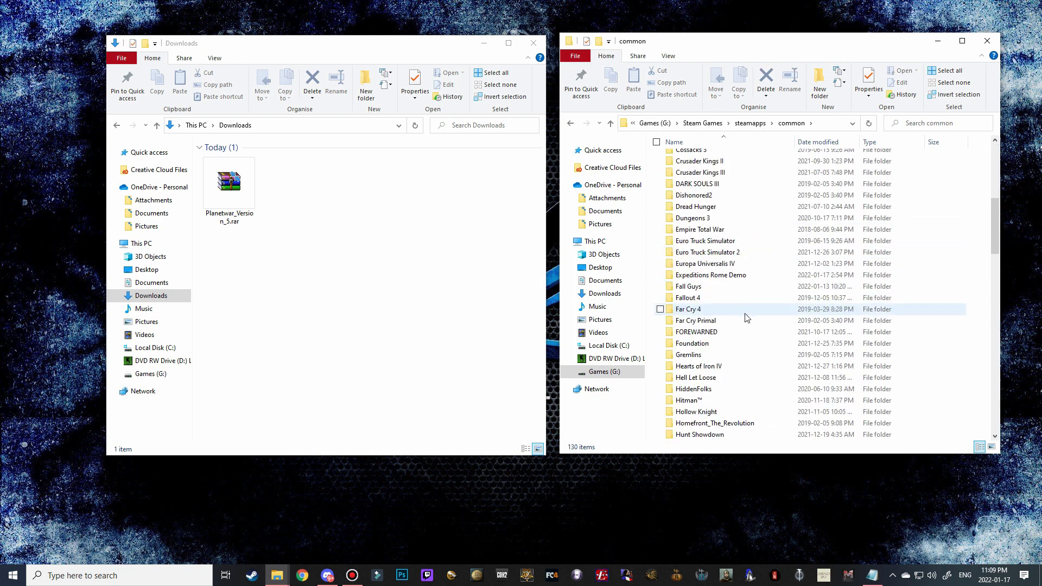
{"action": "scroll", "coordinate": [746, 318], "scroll_direction": "down", "scroll_amount": 3}
{"action": "scroll", "coordinate": [710, 291], "scroll_direction": "down", "scroll_amount": 3}
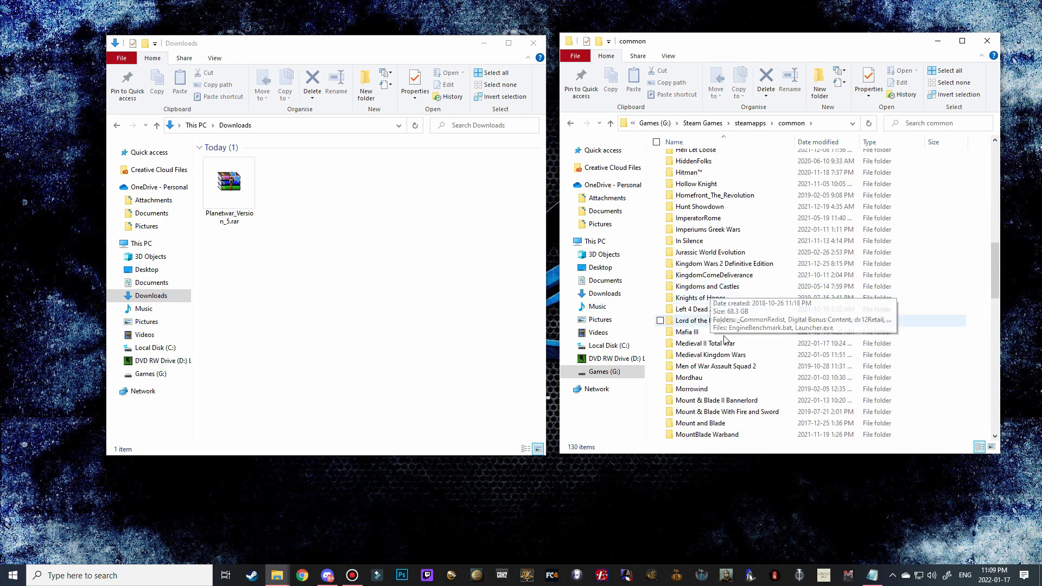
{"action": "double_click", "coordinate": [705, 344]}
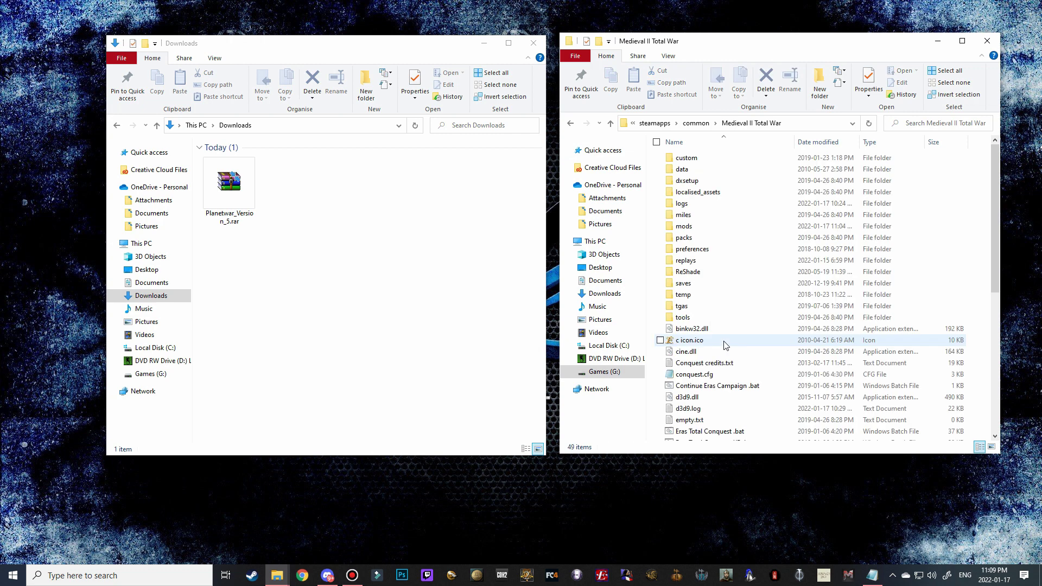
{"action": "double_click", "coordinate": [705, 227]}
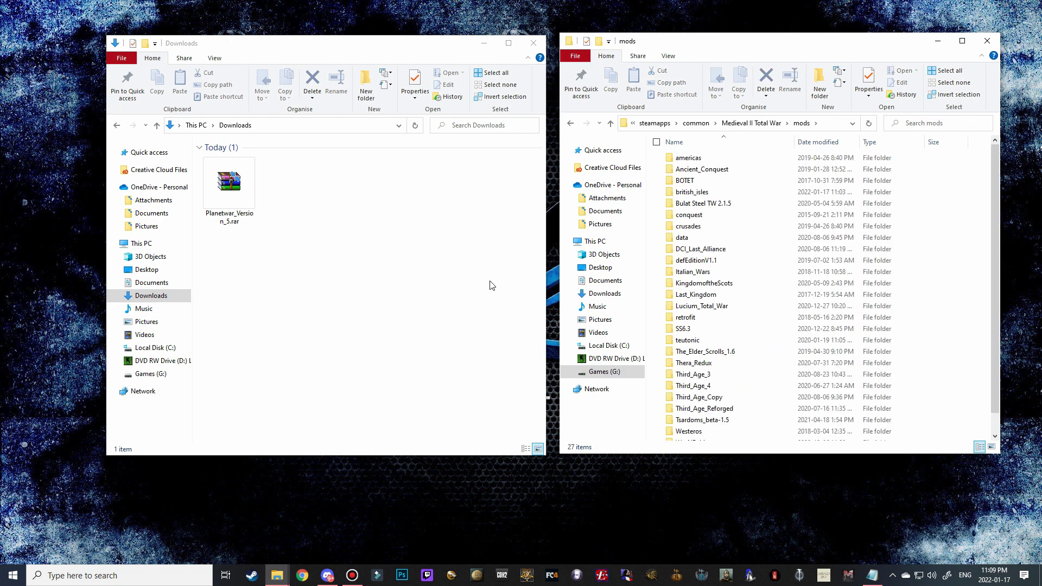
Open Planetwar_Version_5.rar in WinRAR and select the americas folder inside Planetwar Version 5
{"action": "left_click", "coordinate": [228, 188]}
{"action": "key", "text": "Return"}
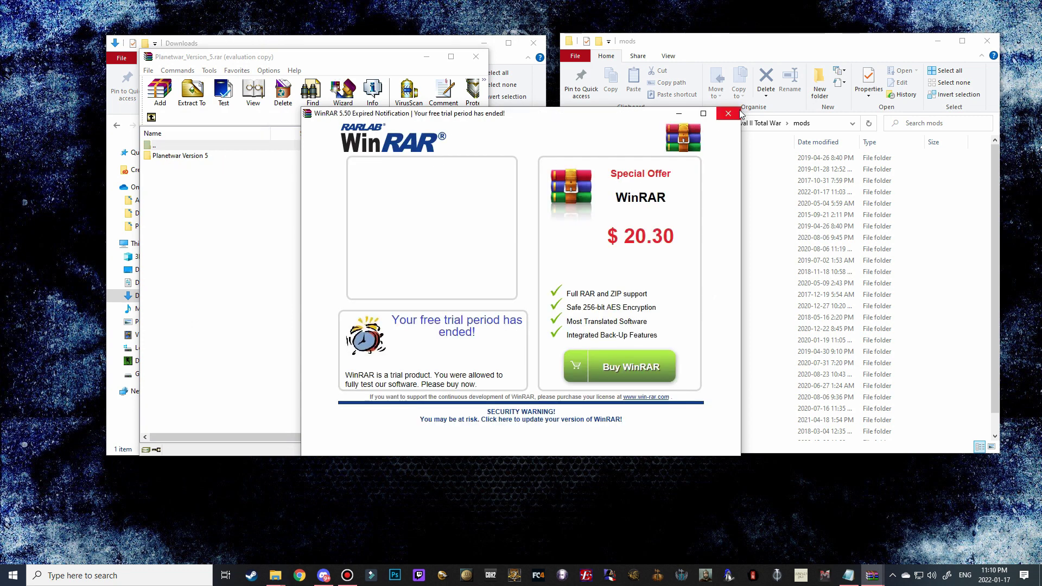
{"action": "left_click", "coordinate": [728, 113]}
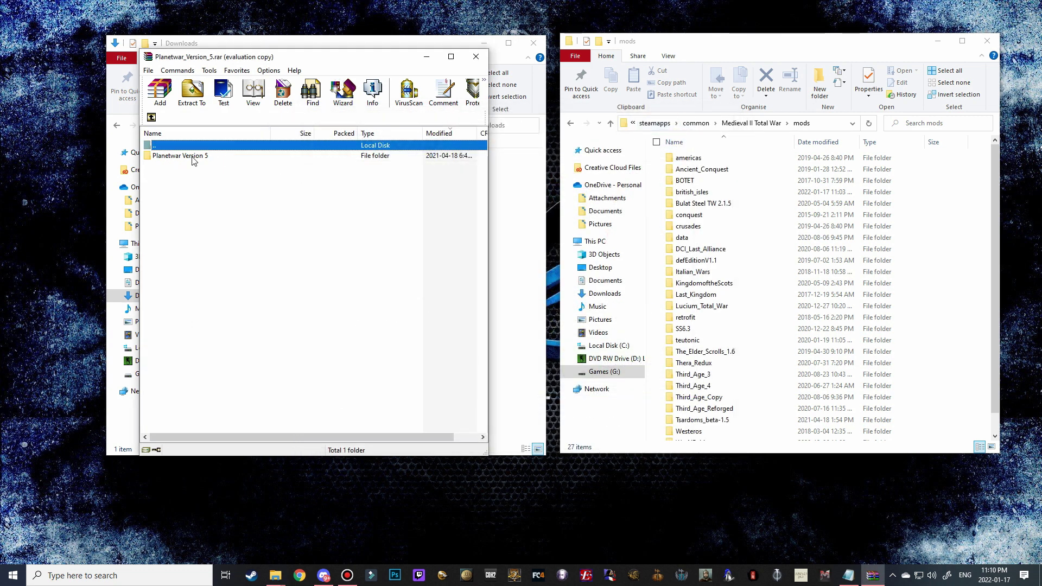
{"action": "double_click", "coordinate": [176, 156]}
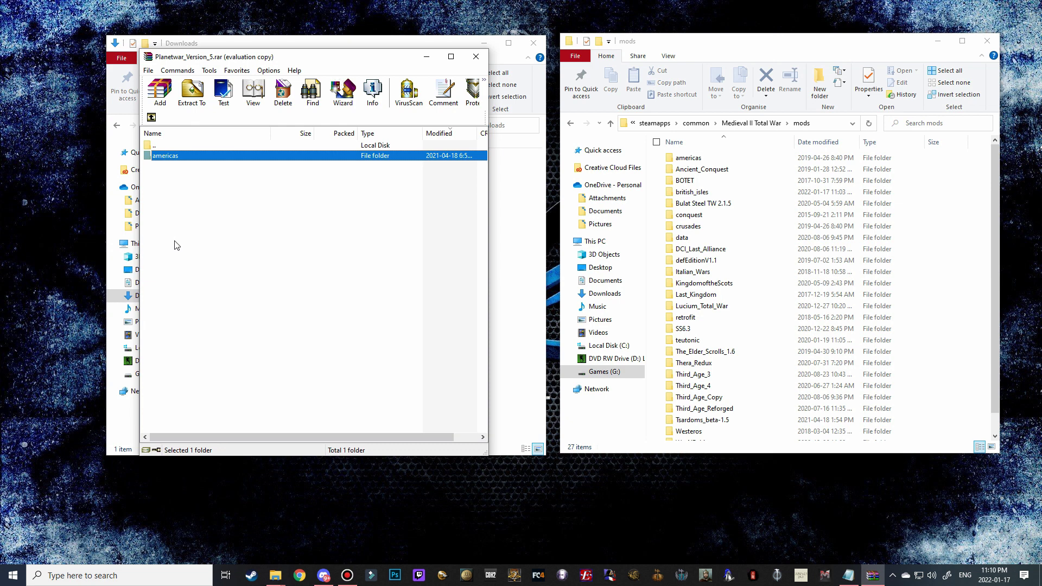
{"action": "left_click", "coordinate": [184, 239]}
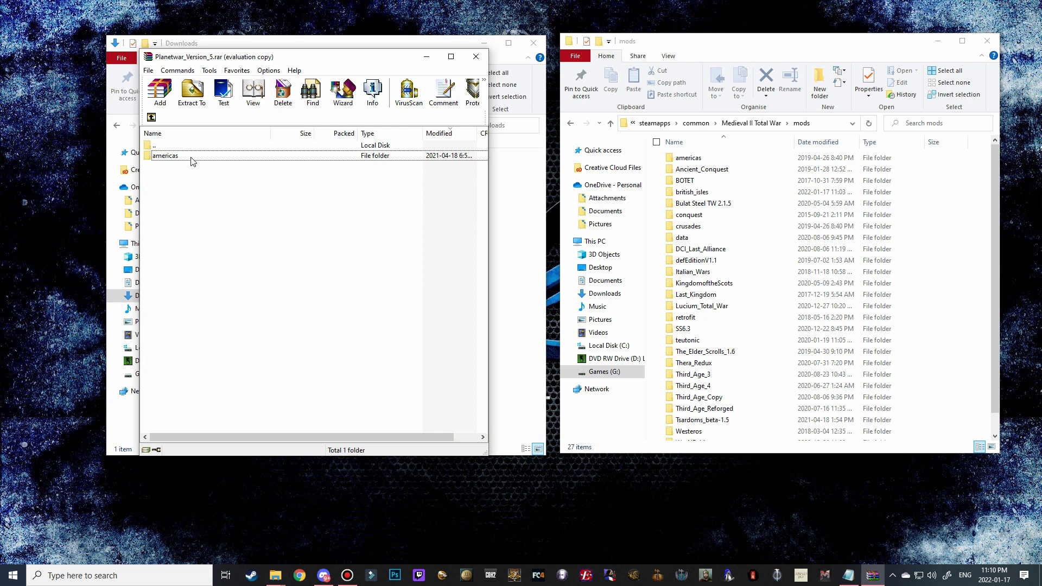
{"action": "left_click", "coordinate": [174, 158]}
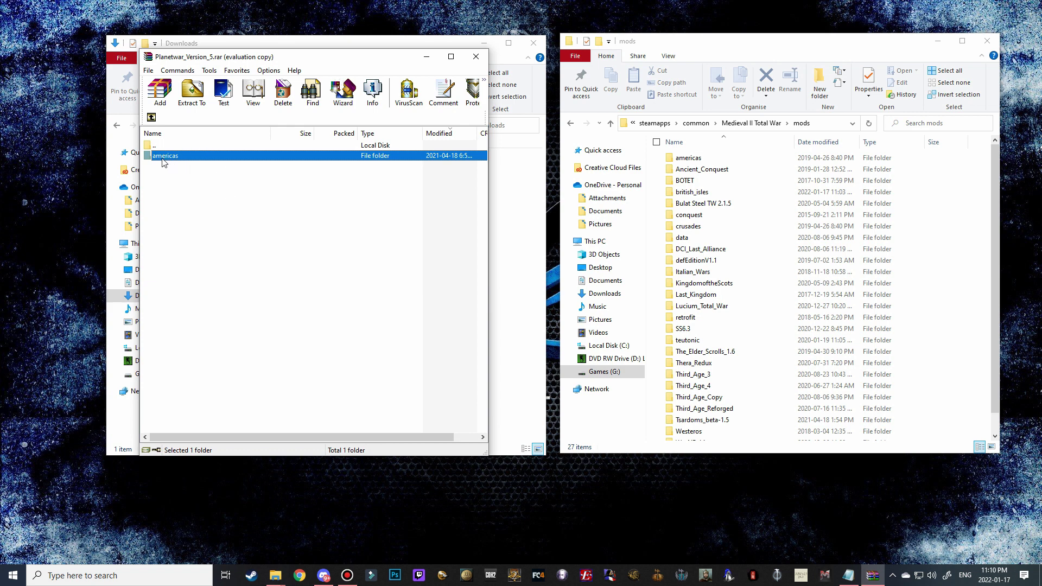
Rename the existing americas folder in the game's mods folder as notamericas
{"action": "left_click_drag", "start_coordinate": [173, 159], "coordinate": [698, 166]}
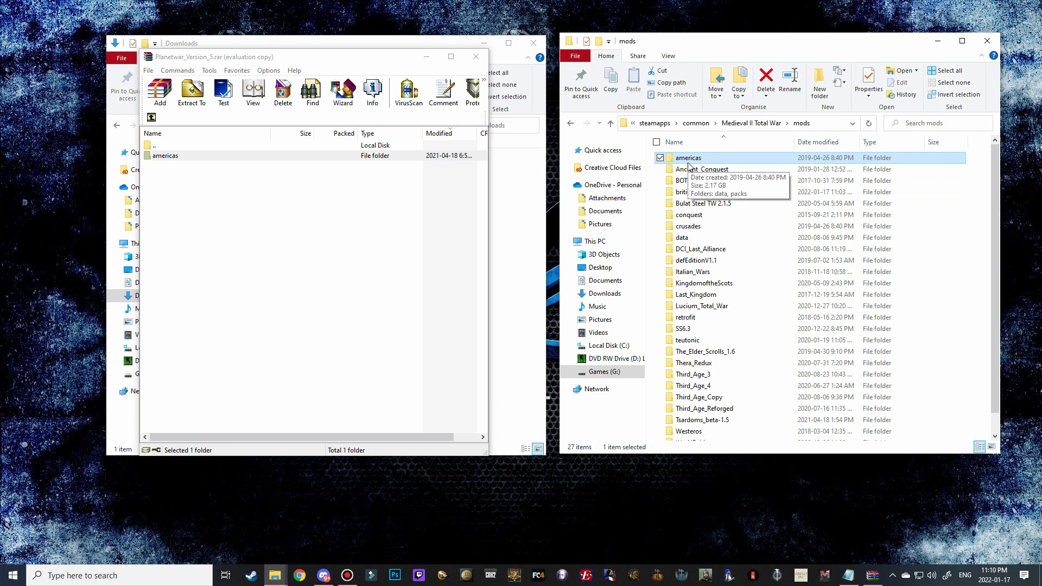
{"action": "left_click", "coordinate": [683, 158]}
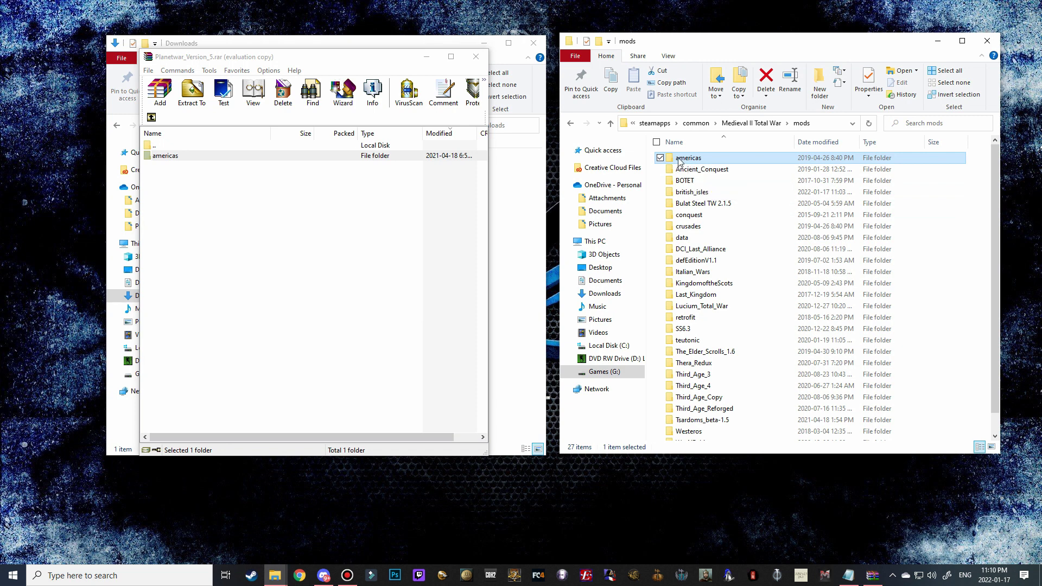
{"action": "key", "text": "Home"}
{"action": "type", "text": "not"}
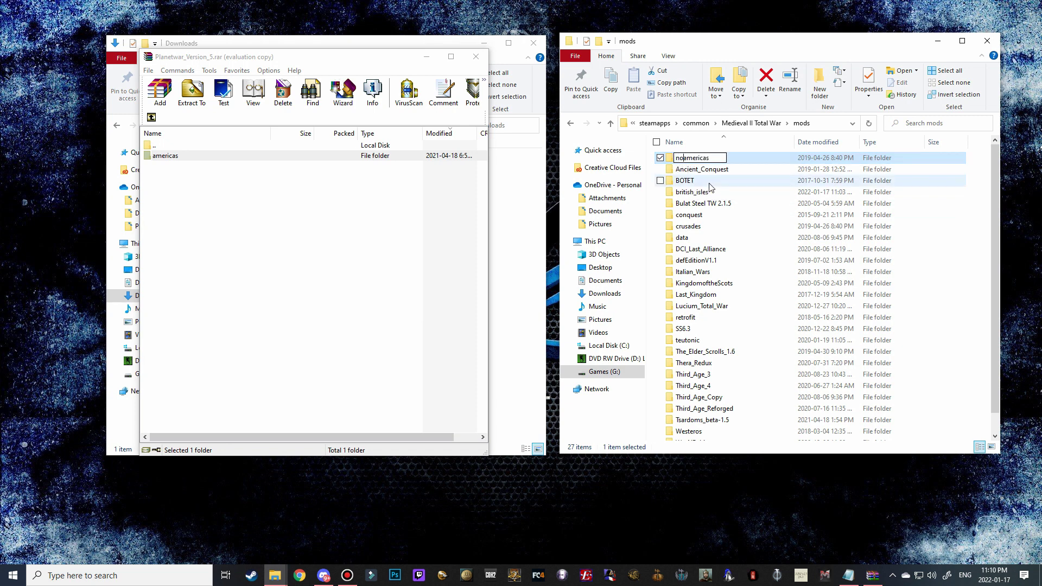
{"action": "left_click", "coordinate": [702, 197]}
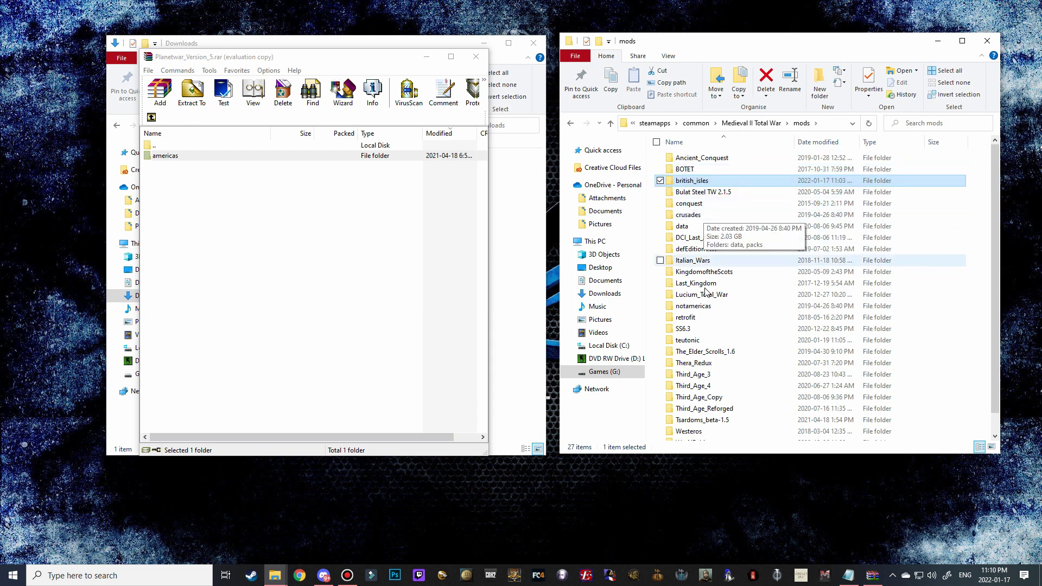
{"action": "left_click", "coordinate": [725, 308]}
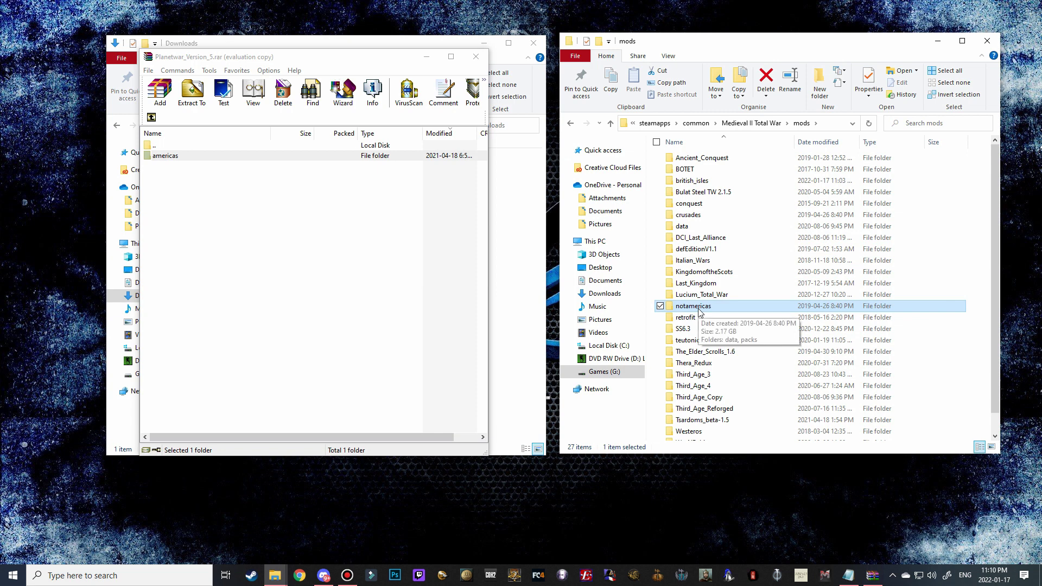
Extract the americas folder from the Planetwar archive into Medieval II Total War's mods folder
{"action": "left_click", "coordinate": [172, 166]}
{"action": "left_click", "coordinate": [171, 158]}
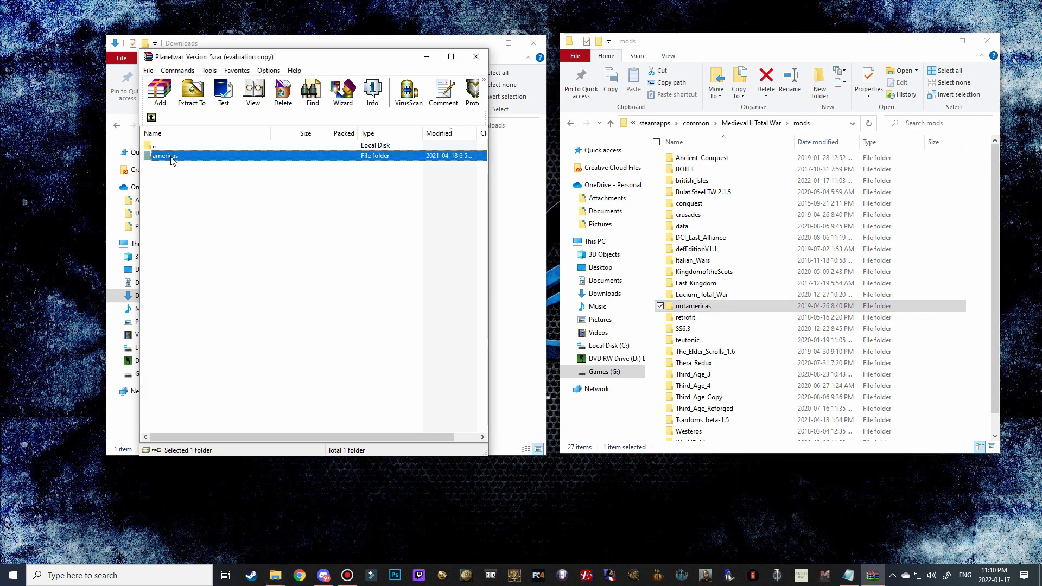
{"action": "left_click_drag", "start_coordinate": [172, 161], "coordinate": [653, 181]}
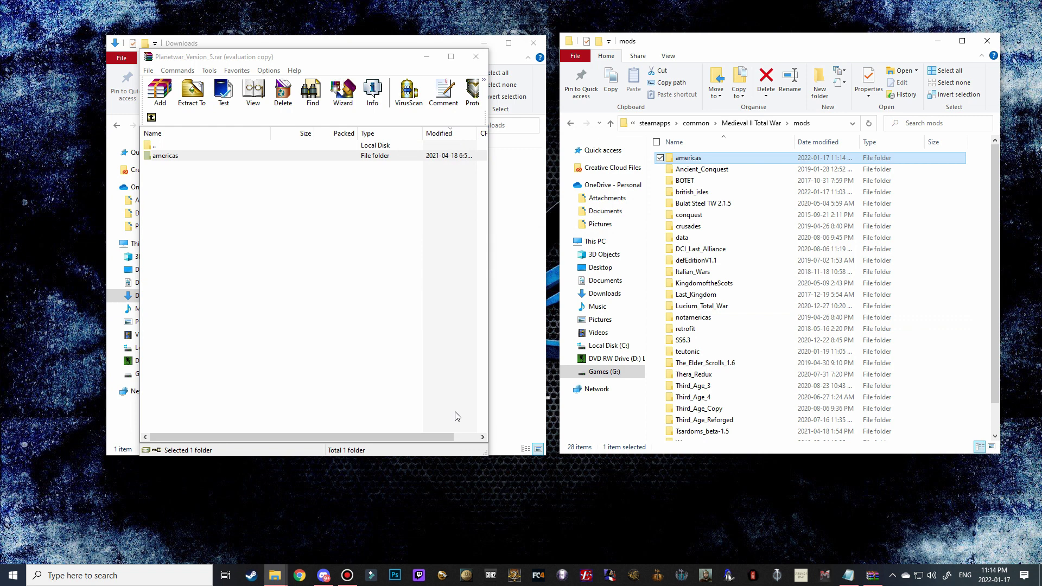
Inspect the contents of the extracted americas folder and its data subfolder, and return to the mods folder
{"action": "double_click", "coordinate": [694, 159]}
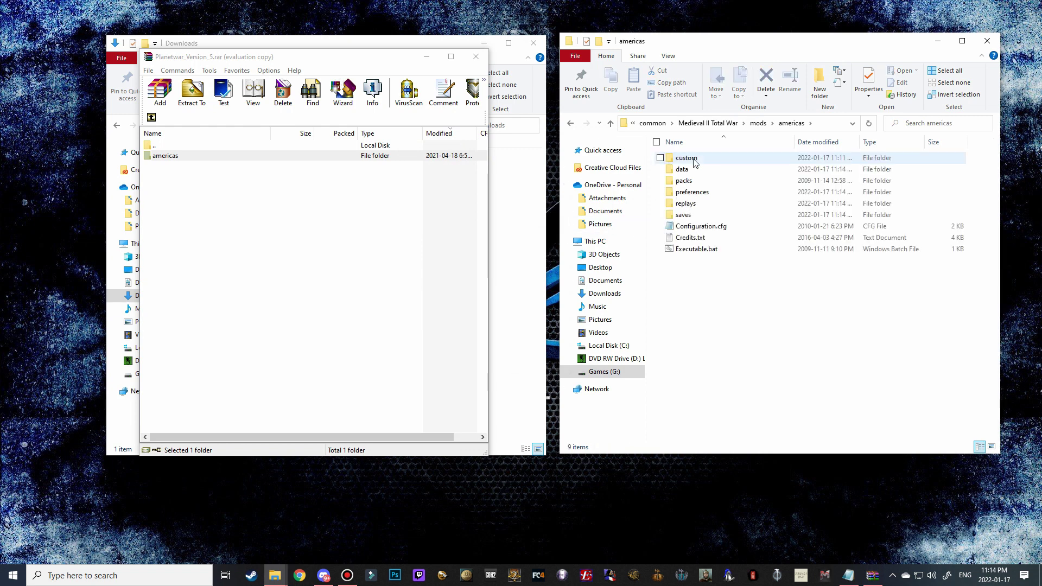
{"action": "double_click", "coordinate": [690, 171]}
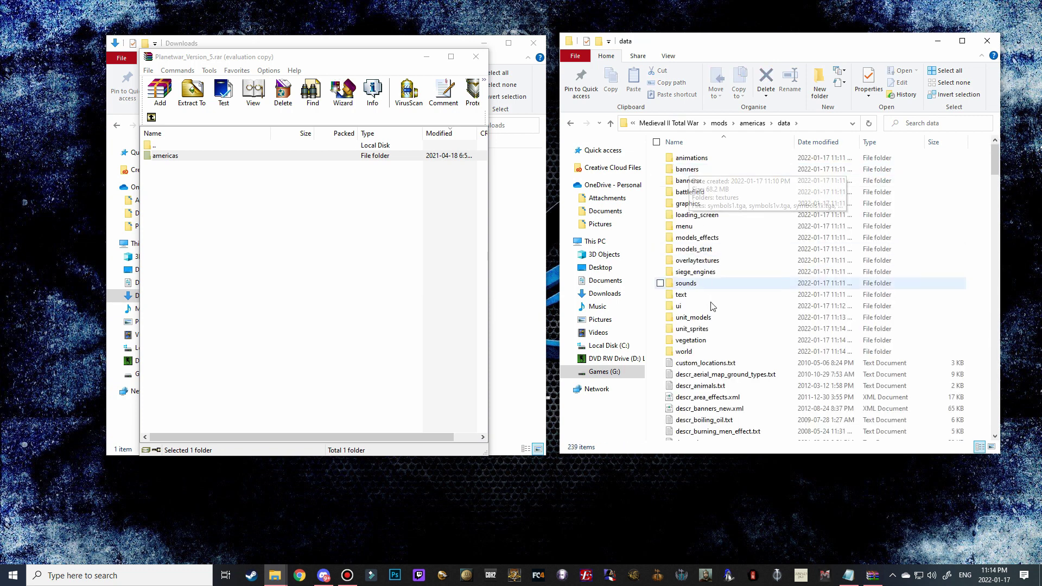
{"action": "scroll", "coordinate": [715, 365], "scroll_direction": "down", "scroll_amount": 10}
{"action": "scroll", "coordinate": [715, 374], "scroll_direction": "up", "scroll_amount": 10}
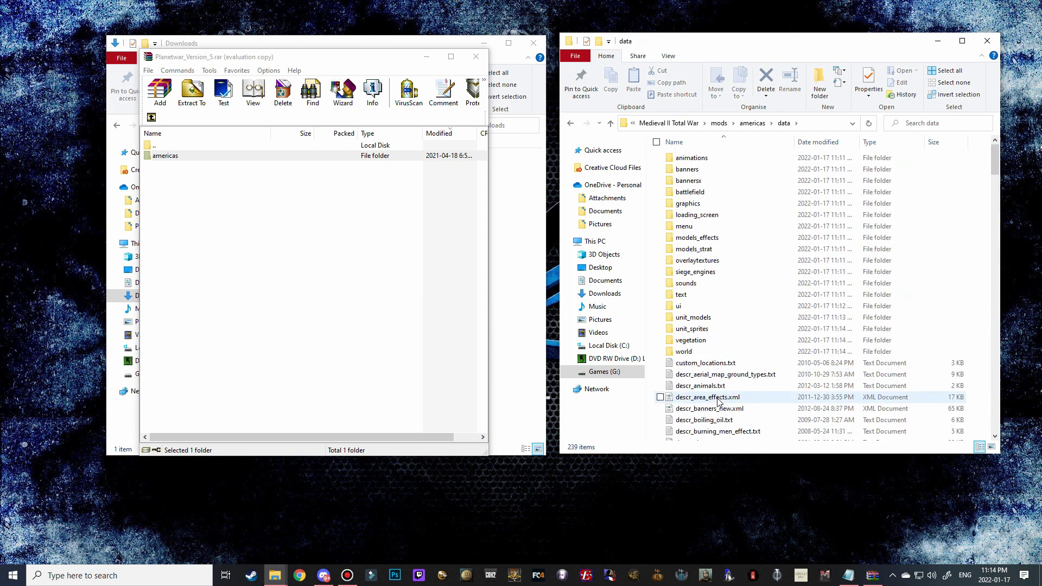
{"action": "left_click", "coordinate": [572, 126]}
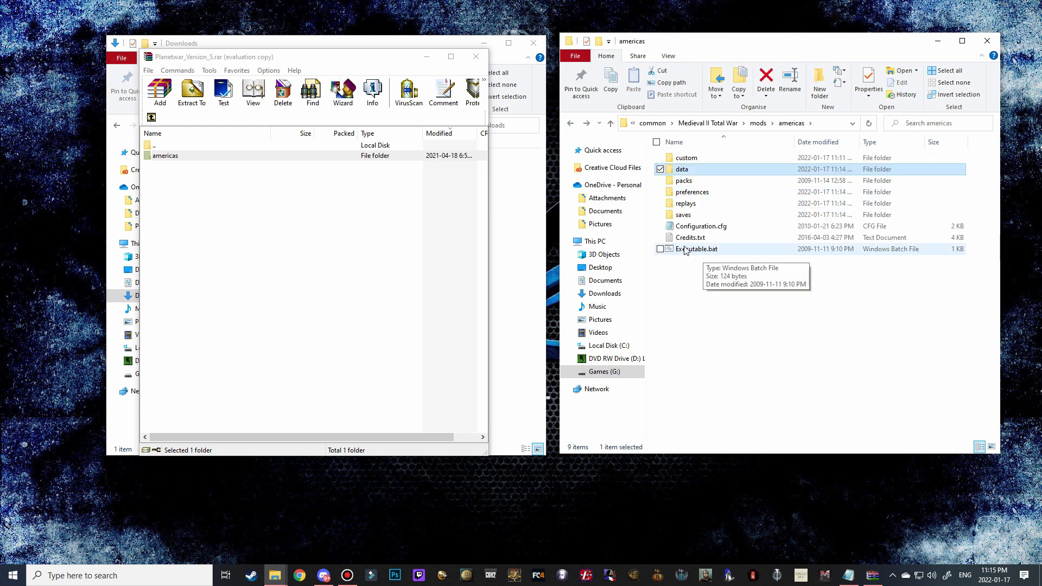
{"action": "left_click", "coordinate": [571, 125]}
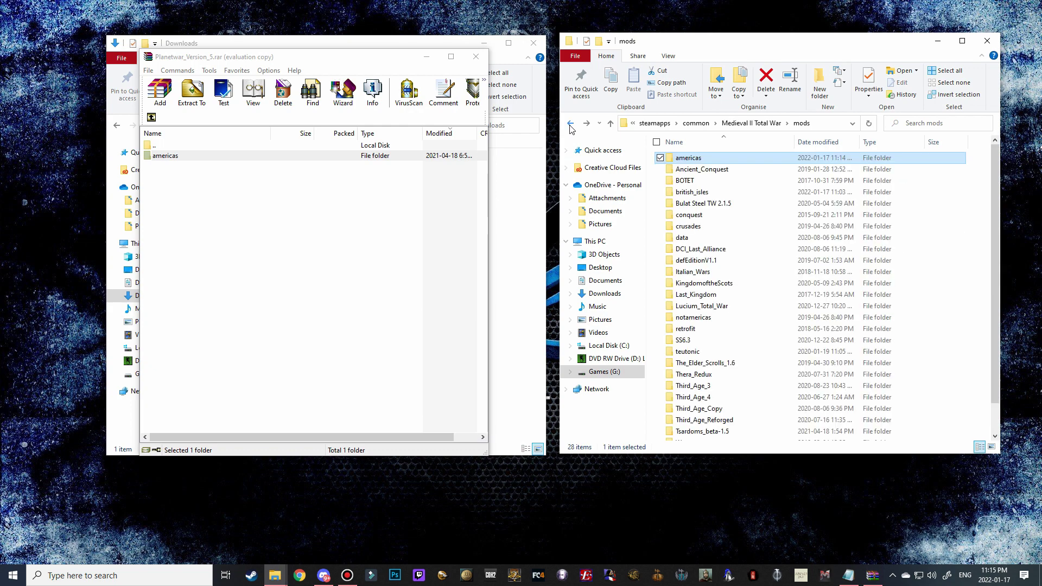
Switch to Steam and launch Total War: MEDIEVAL II from the library with the Medieval II: Total War Americas option
{"action": "left_click", "coordinate": [251, 575]}
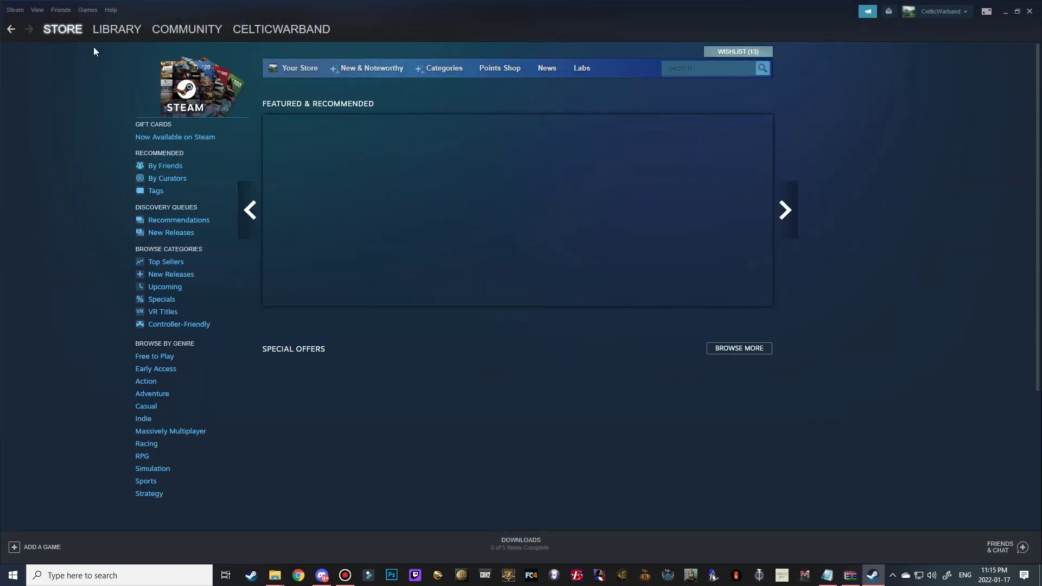
{"action": "left_click", "coordinate": [117, 29]}
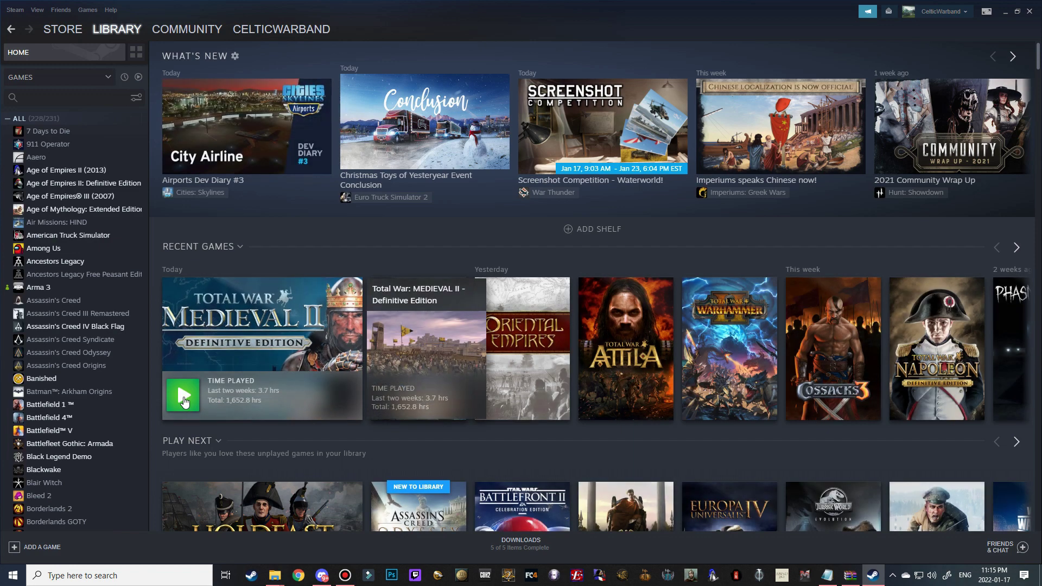
{"action": "left_click", "coordinate": [183, 400]}
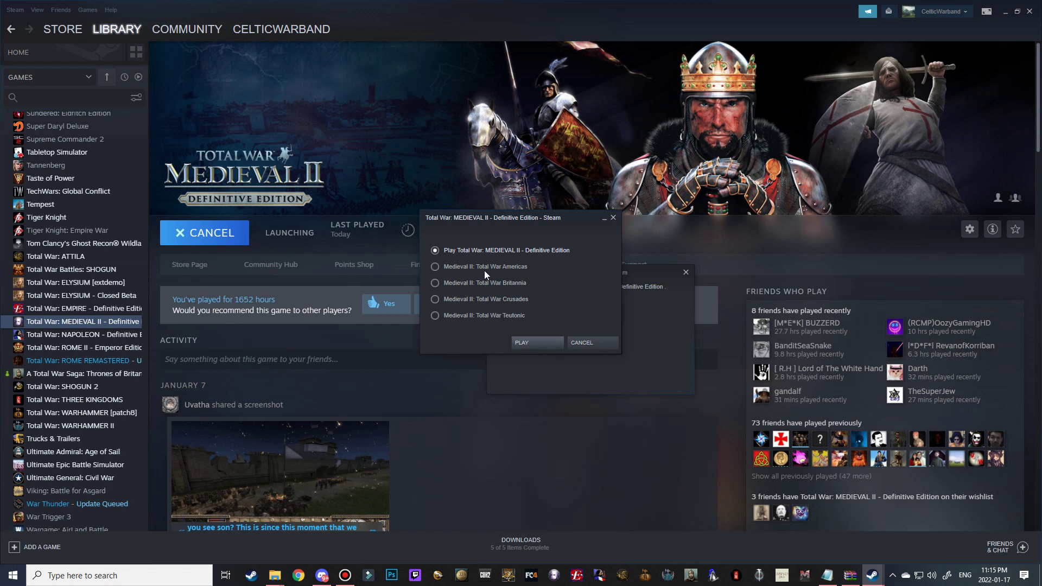
{"action": "left_click", "coordinate": [435, 266]}
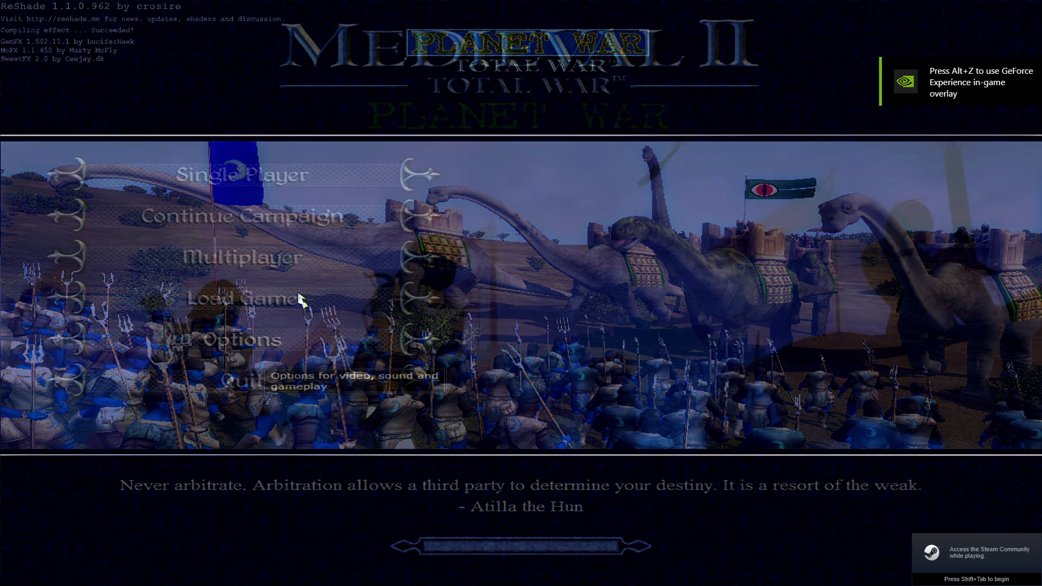
Lower the master volume in the game's audio settings and open the single-player Grand Campaign
{"action": "left_click", "coordinate": [282, 337]}
{"action": "left_click", "coordinate": [266, 229]}
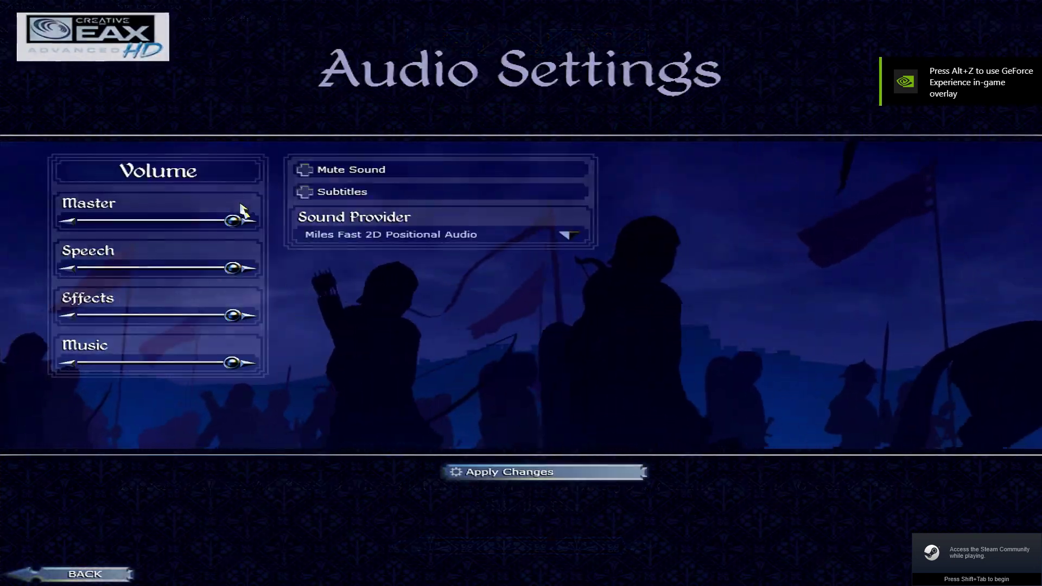
{"action": "left_click_drag", "start_coordinate": [239, 220], "coordinate": [96, 221]}
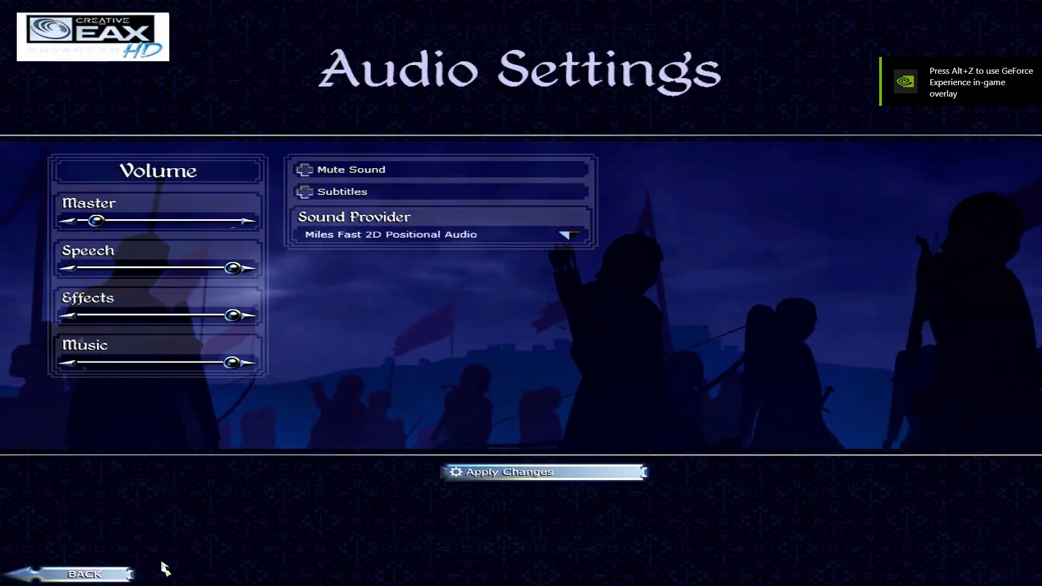
{"action": "left_click", "coordinate": [114, 573]}
{"action": "left_click", "coordinate": [114, 573]}
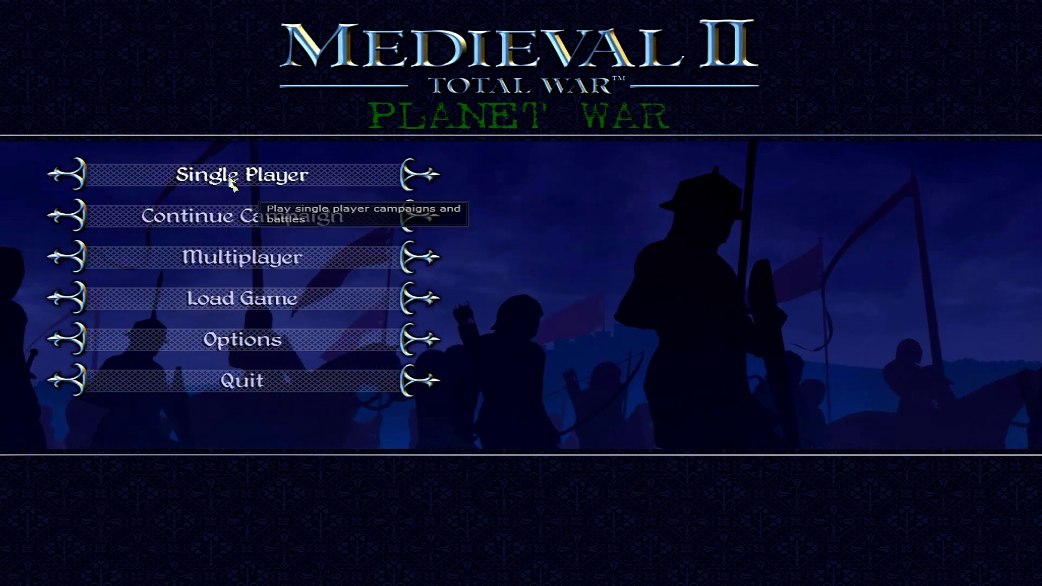
{"action": "left_click", "coordinate": [242, 176]}
{"action": "left_click", "coordinate": [280, 177]}
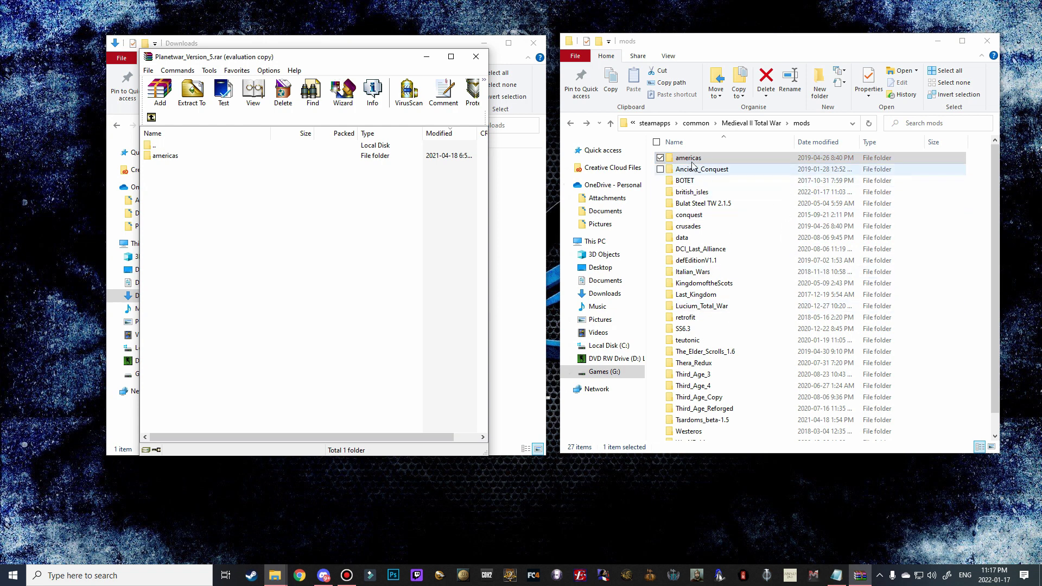
Rename the americas folder inside the Planetwar_Version_5.rar archive as PlanetWar
{"action": "left_click", "coordinate": [736, 161]}
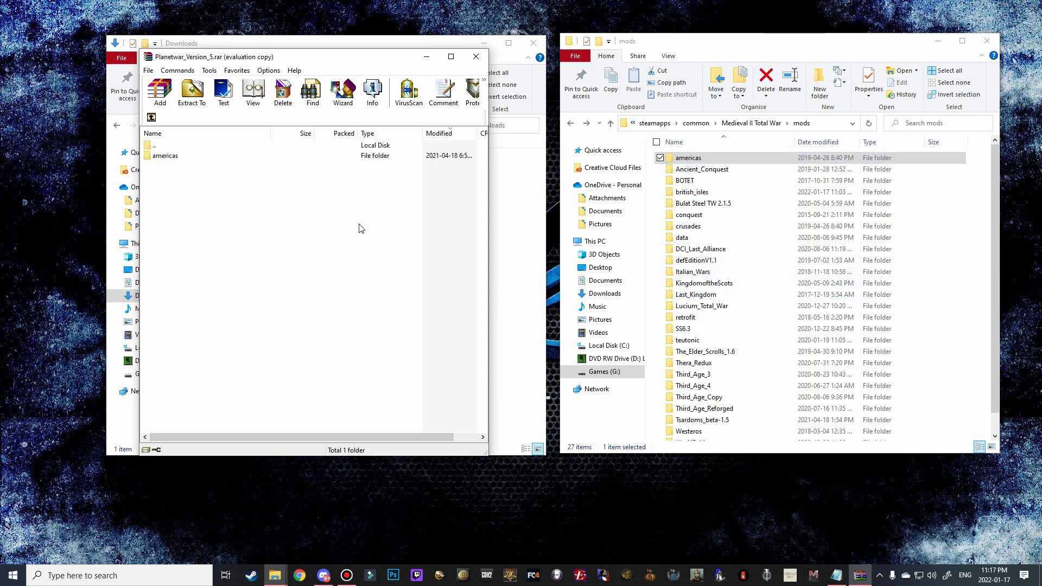
{"action": "left_click", "coordinate": [170, 159]}
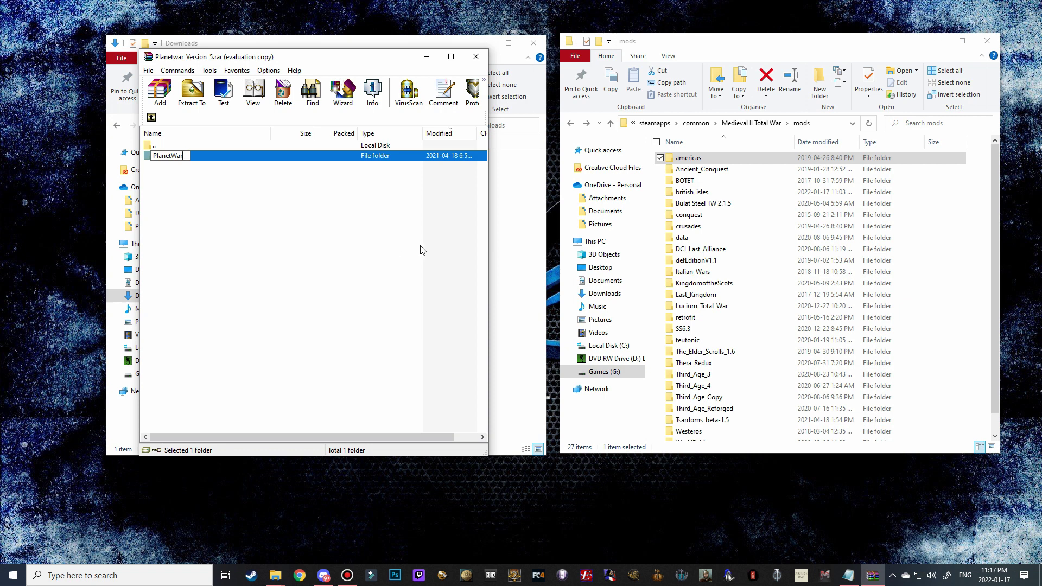
{"action": "key", "text": "Return"}
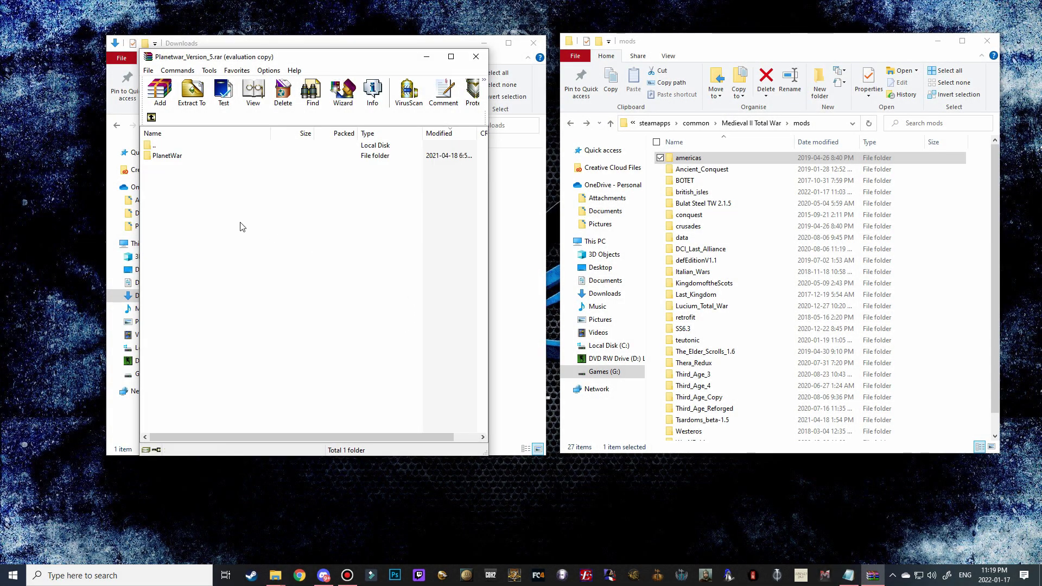
Extract the PlanetWar folder from the archive into Medieval II Total War's mods folder
{"action": "left_click", "coordinate": [166, 157]}
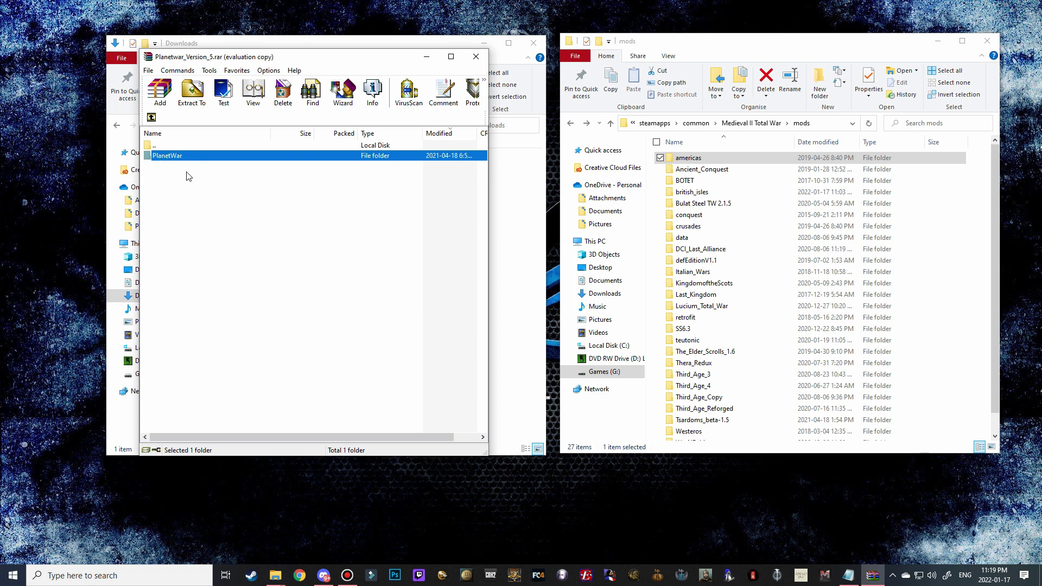
{"action": "left_click", "coordinate": [172, 180]}
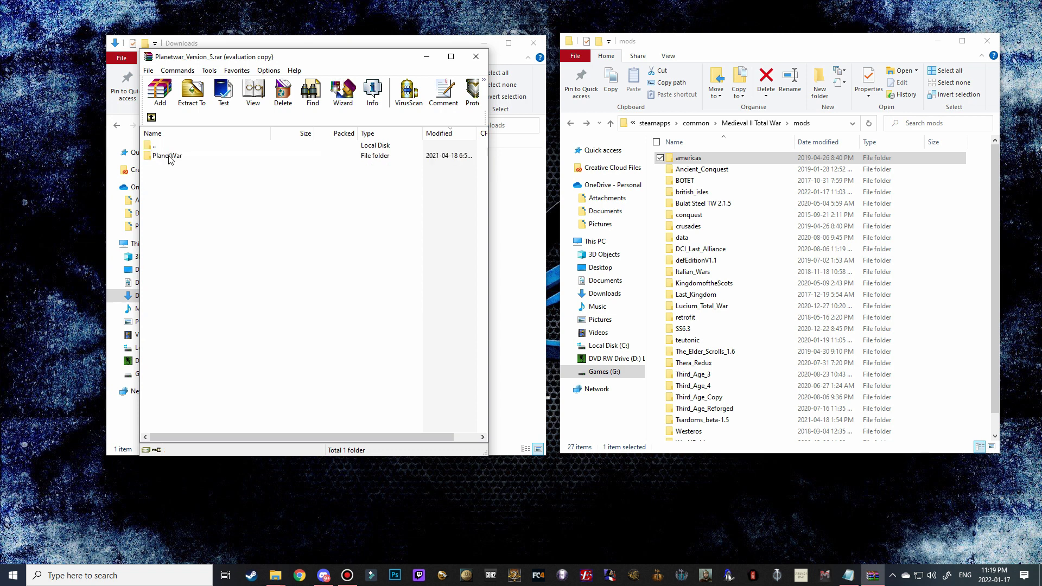
{"action": "left_click", "coordinate": [169, 157]}
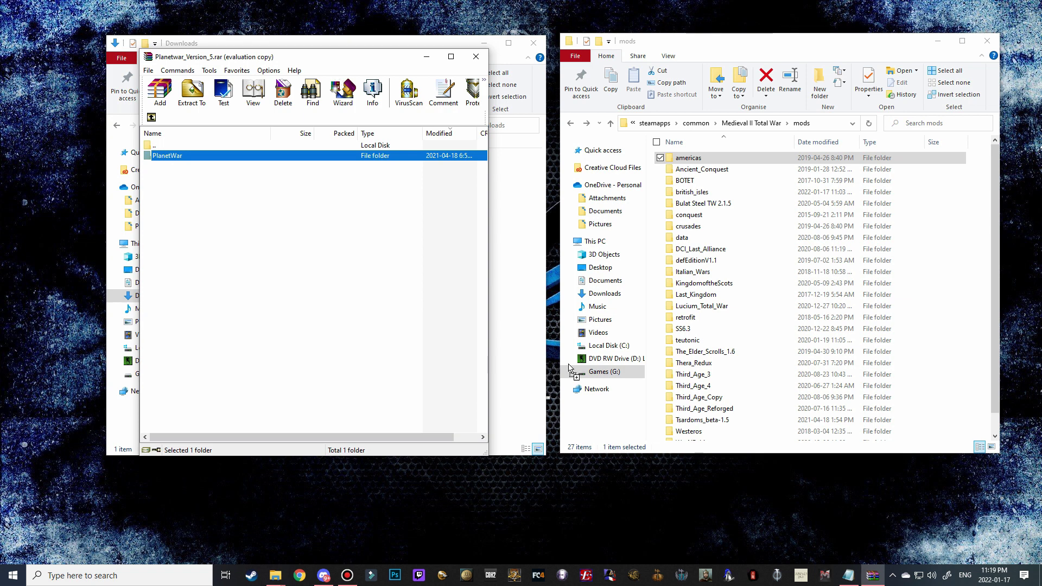
{"action": "left_click_drag", "start_coordinate": [570, 368], "coordinate": [657, 328]}
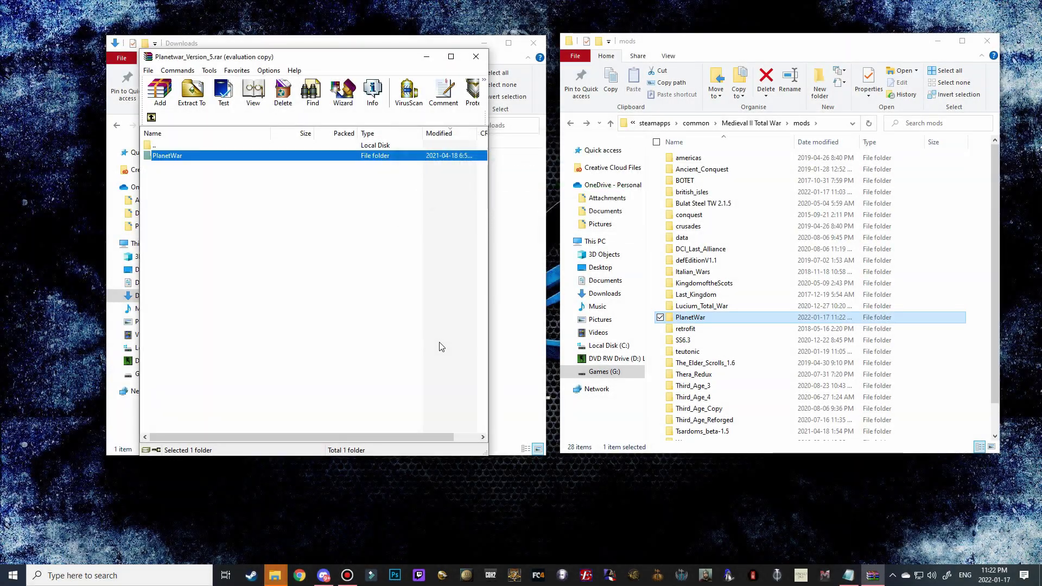
Close the archive and the Downloads window, and move the mods folder window to the middle of the desktop
{"action": "left_click", "coordinate": [476, 58]}
{"action": "left_click", "coordinate": [533, 43]}
{"action": "left_click_drag", "start_coordinate": [716, 47], "coordinate": [496, 40]}
Create a shortcut to Executable.bat from the PlanetWar folder and place it in the upper corner of the desktop
{"action": "mouse_move", "coordinate": [465, 314]}
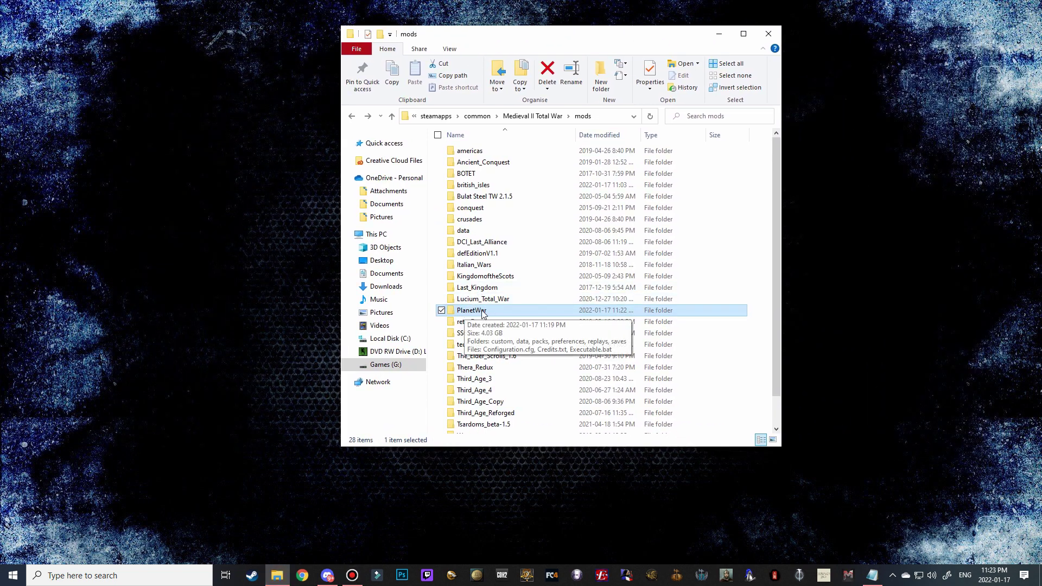
{"action": "double_click", "coordinate": [482, 311]}
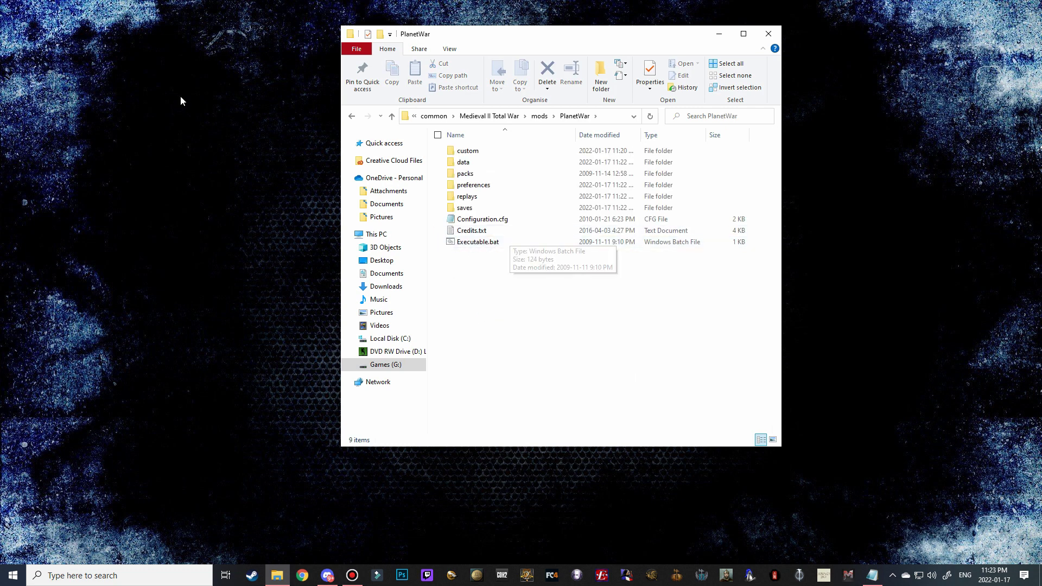
{"action": "right_click", "coordinate": [481, 246]}
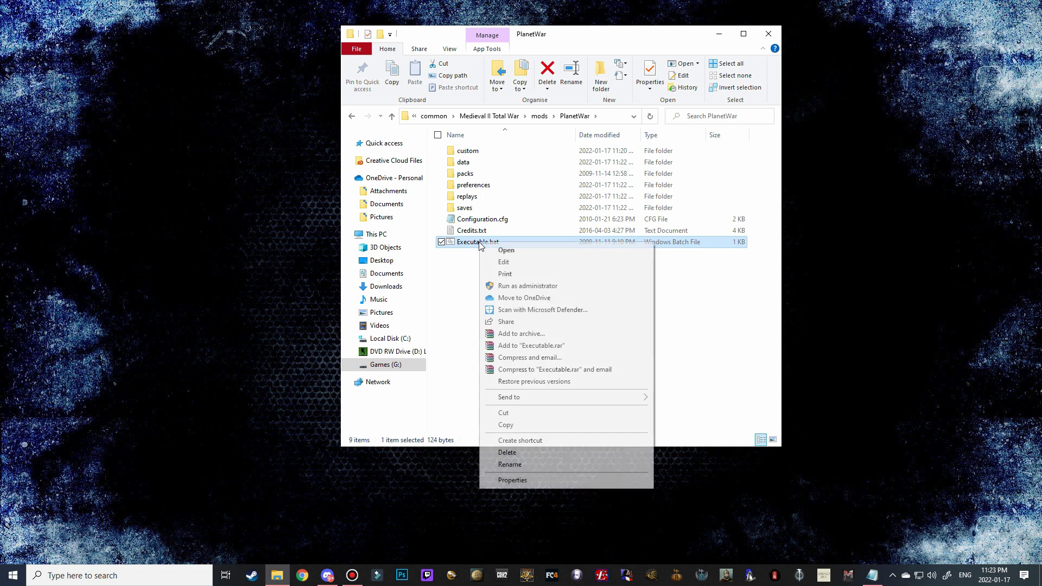
{"action": "left_click", "coordinate": [560, 441]}
{"action": "left_click_drag", "start_coordinate": [520, 254], "coordinate": [68, 114]}
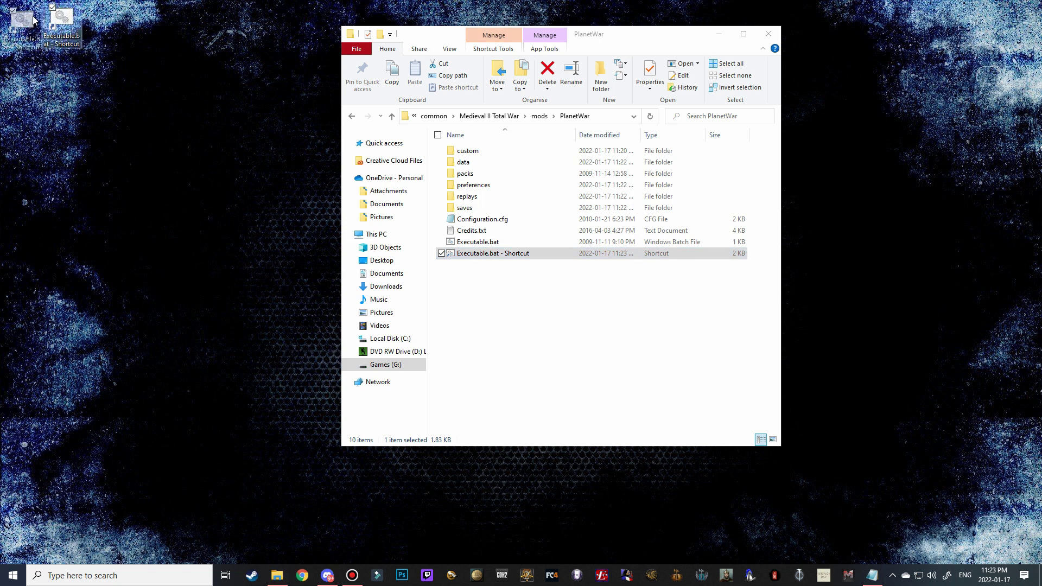
{"action": "left_click_drag", "start_coordinate": [33, 20], "coordinate": [34, 22]}
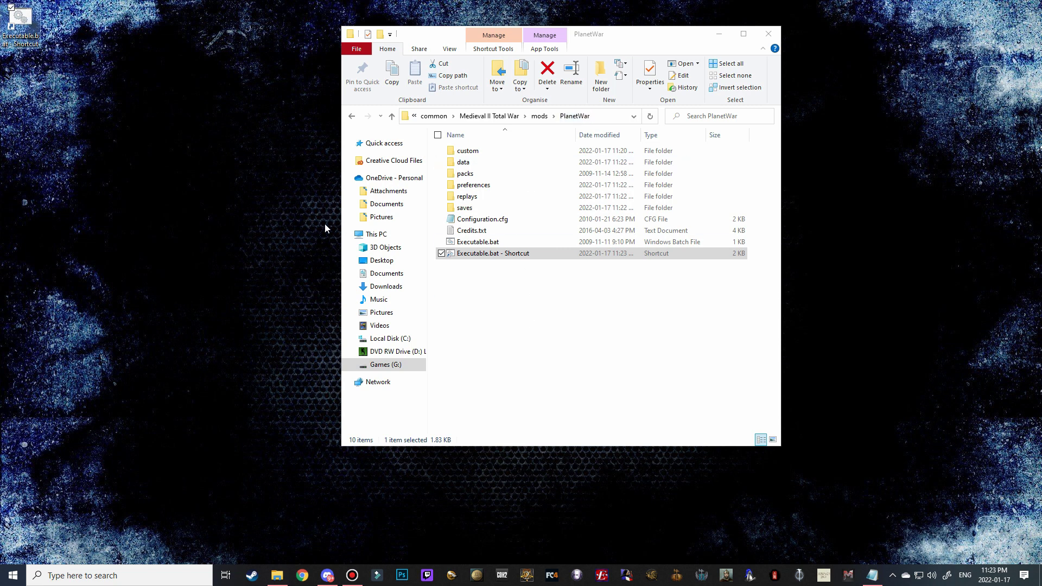
{"action": "key", "text": "Delete"}
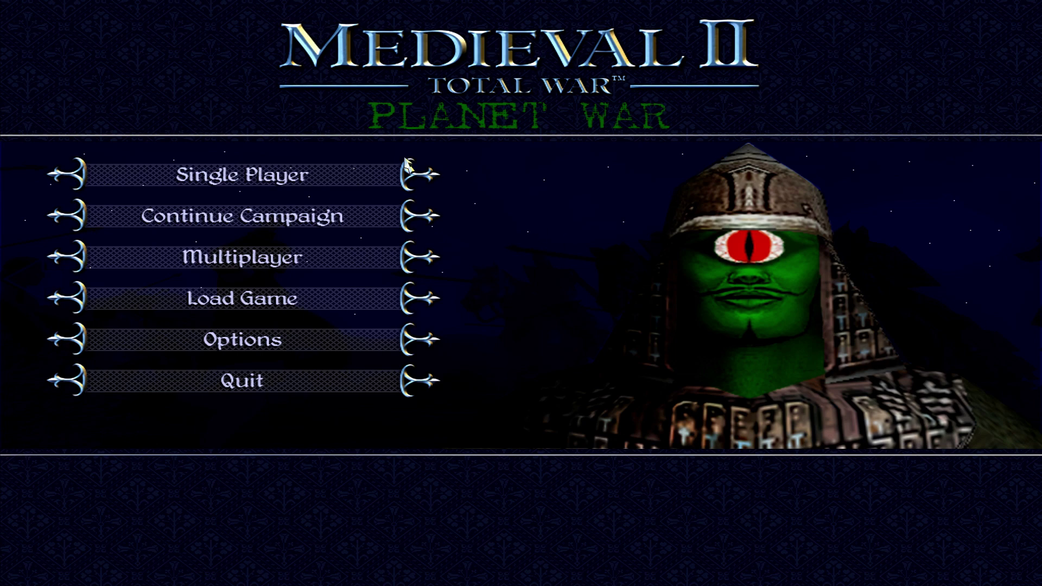
Open the faction selection for a single-player Grand Campaign in Planet War
{"action": "left_click", "coordinate": [254, 174]}
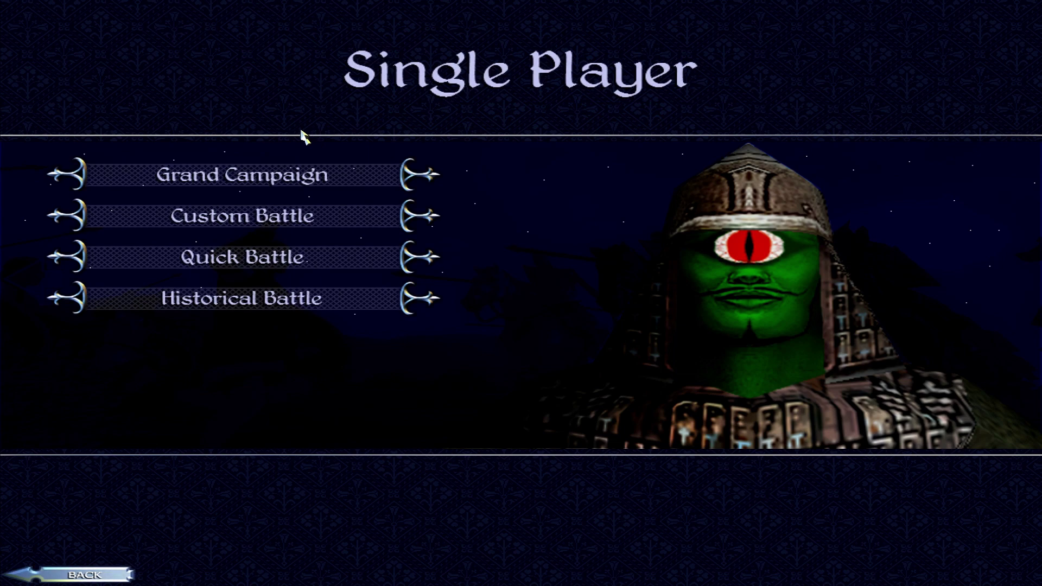
{"action": "left_click", "coordinate": [233, 178]}
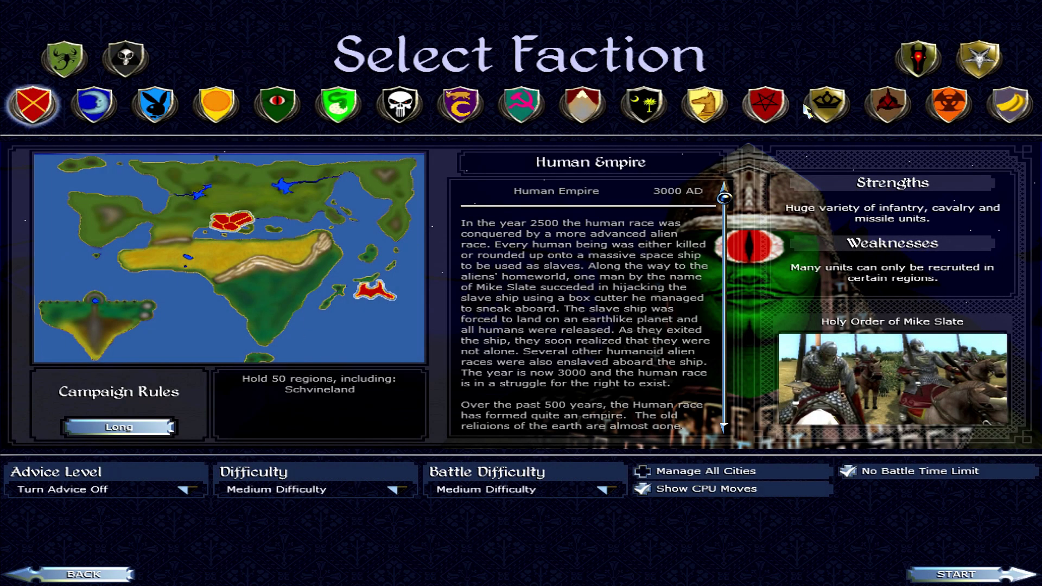
Compare several factions including Simia and Kingdom of Stovokor, and start the campaign as Human Empire with Manage All Cities enabled
{"action": "left_click", "coordinate": [1010, 104]}
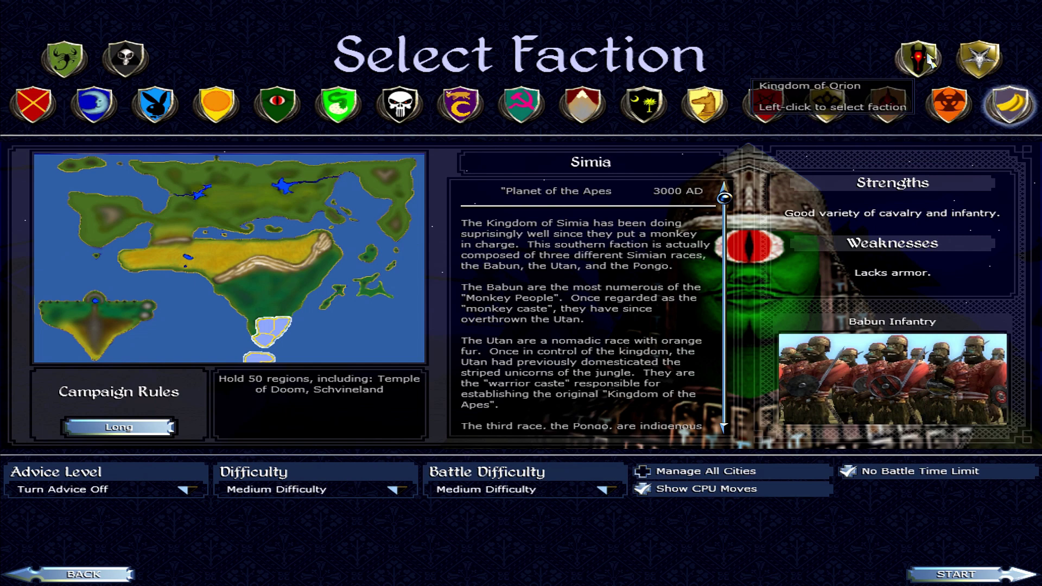
{"action": "left_click", "coordinate": [930, 60]}
{"action": "left_click", "coordinate": [885, 111]}
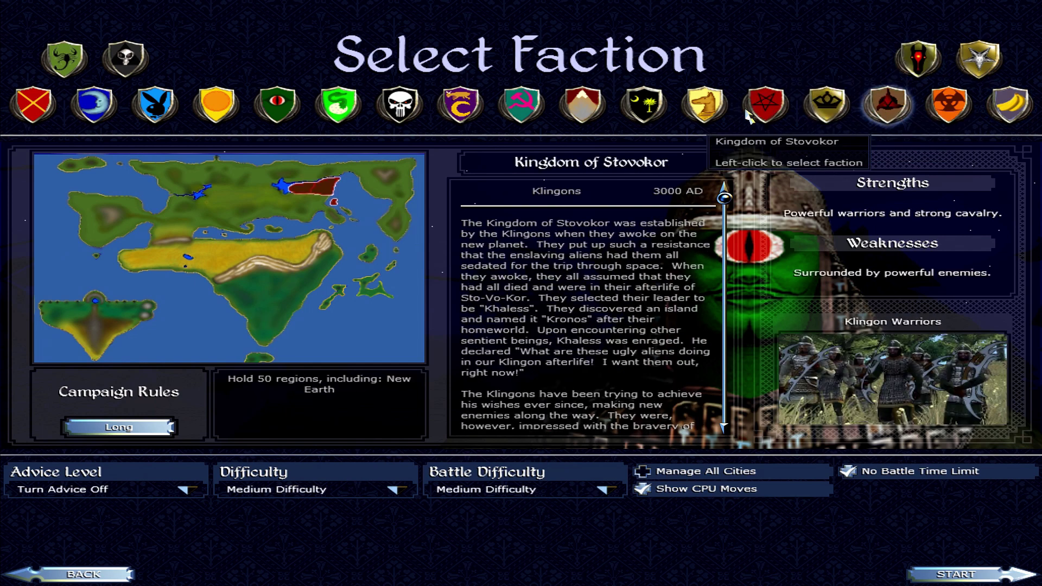
{"action": "left_click", "coordinate": [469, 111]}
{"action": "left_click", "coordinate": [44, 115]}
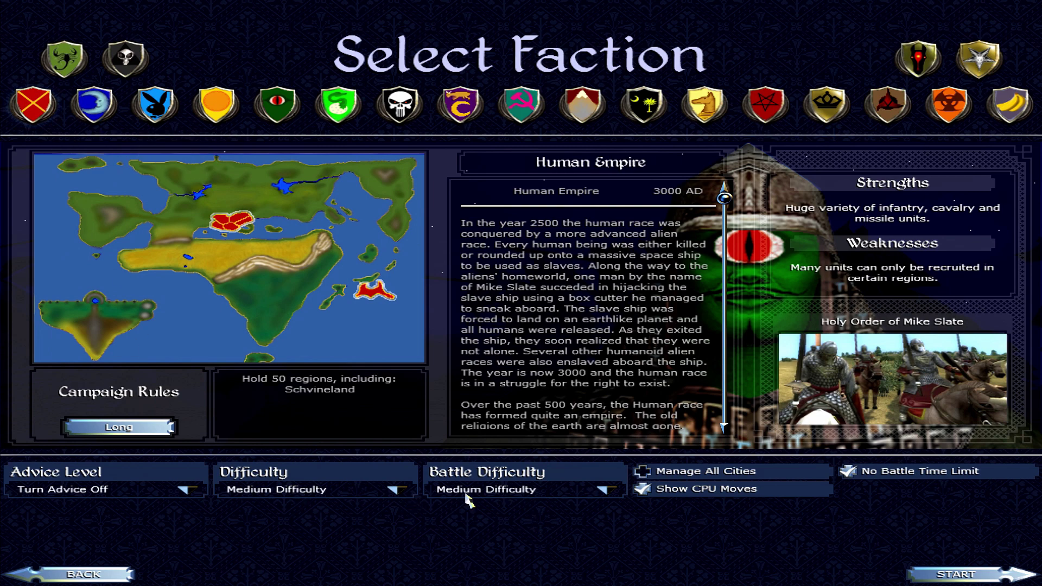
{"action": "left_click", "coordinate": [642, 471]}
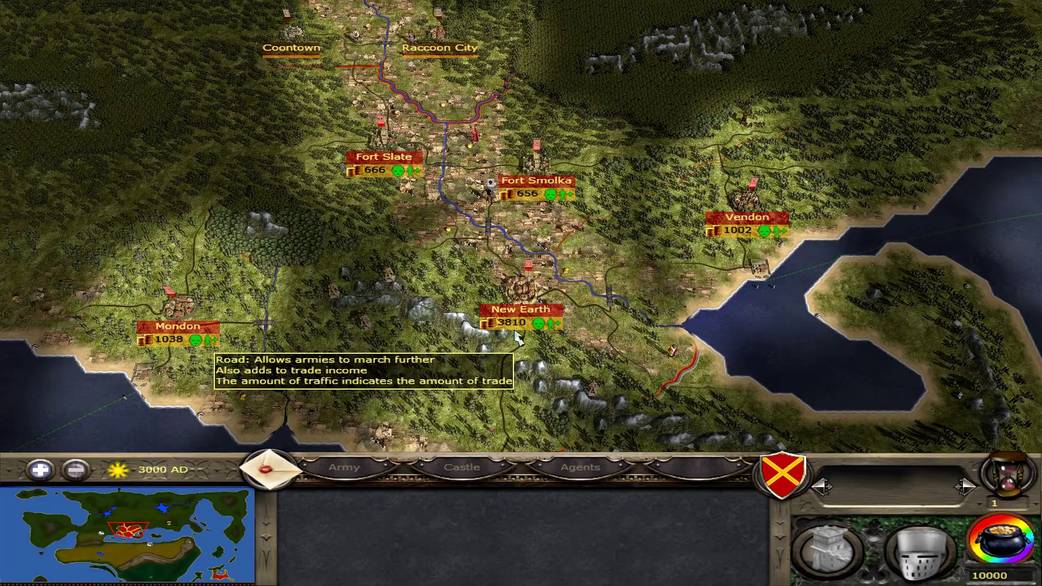
Open New Earth's settlement details and queue the mine construction, removing Paved Roads from the queue
{"action": "scroll", "coordinate": [518, 338], "scroll_direction": "up", "scroll_amount": 3}
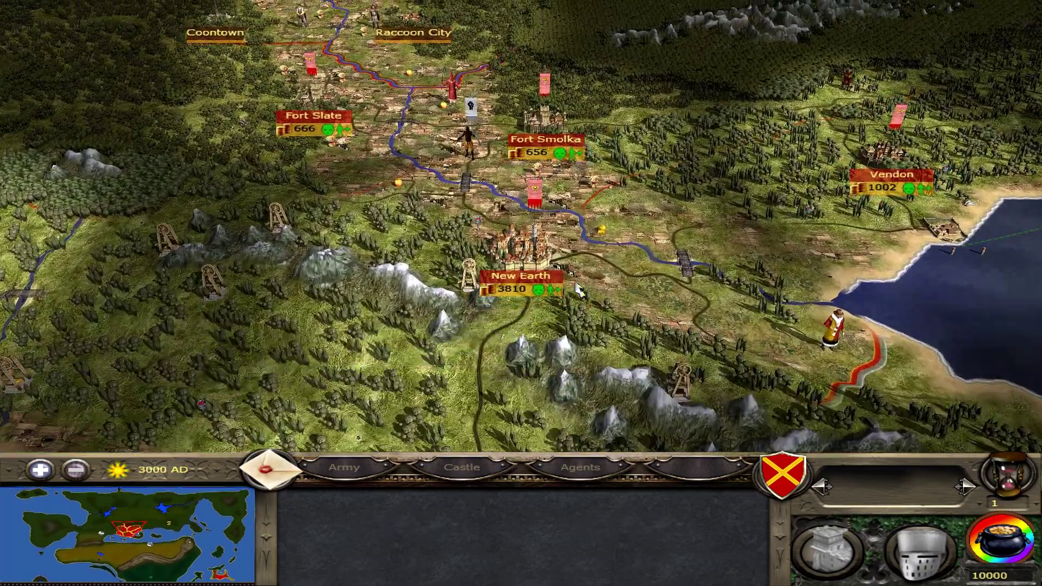
{"action": "scroll", "coordinate": [529, 299], "scroll_direction": "up", "scroll_amount": 1}
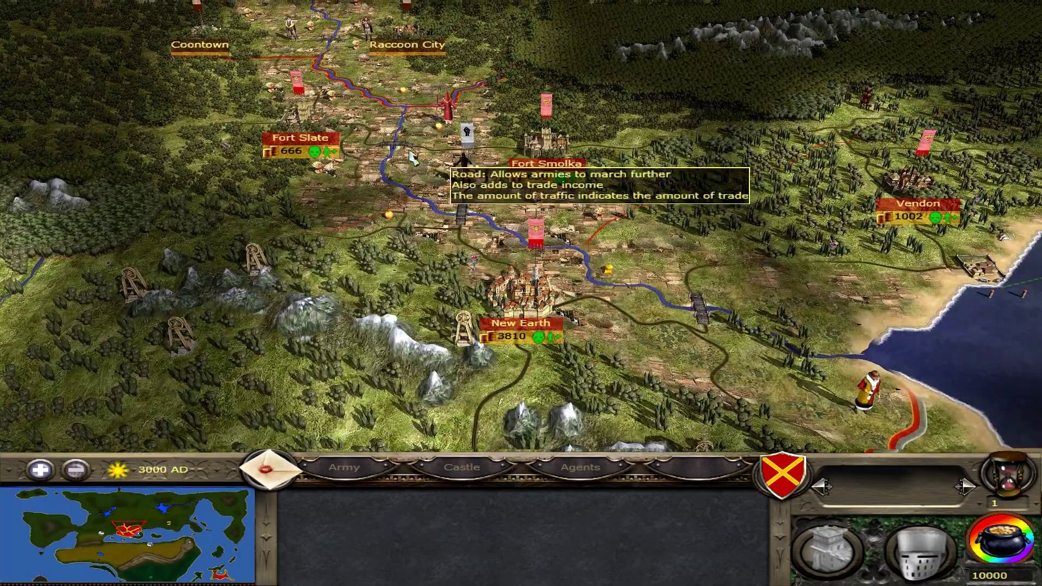
{"action": "scroll", "coordinate": [424, 152], "scroll_direction": "up", "scroll_amount": 2}
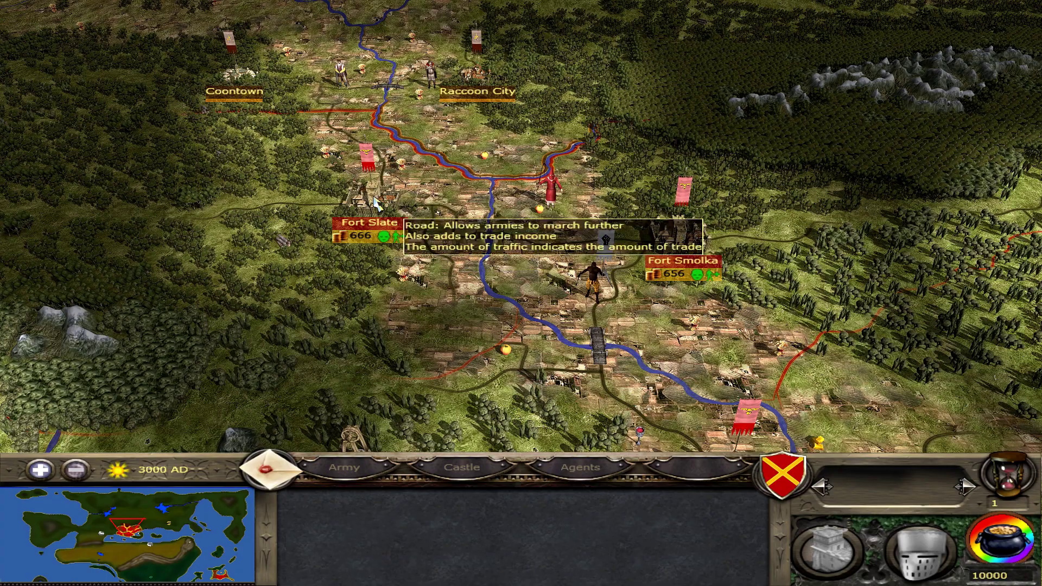
{"action": "key", "text": "Down"}
{"action": "key", "text": "Right"}
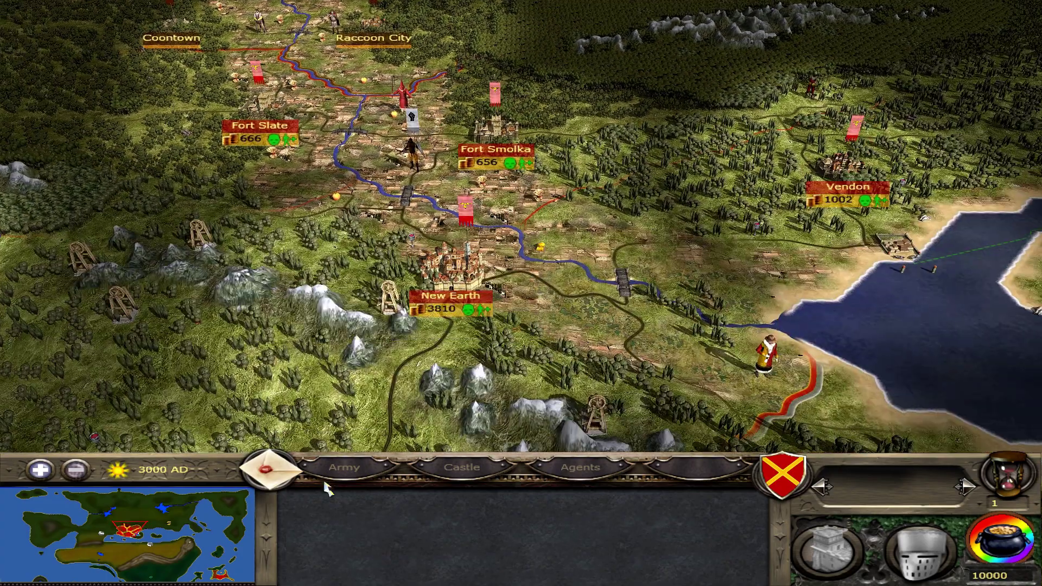
{"action": "left_click", "coordinate": [462, 279]}
{"action": "scroll", "coordinate": [453, 304], "scroll_direction": "up", "scroll_amount": 1}
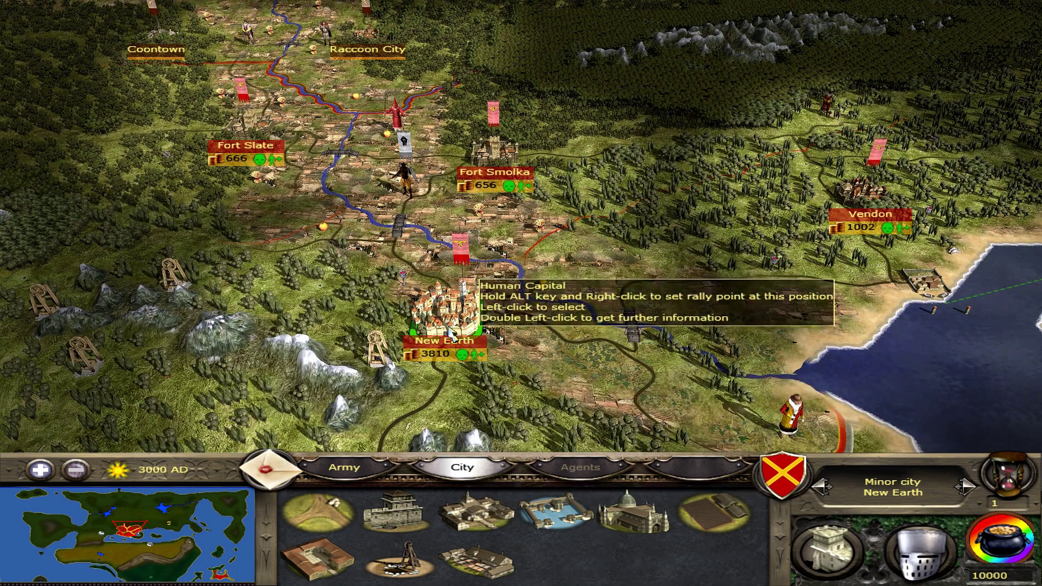
{"action": "double_click", "coordinate": [449, 332]}
{"action": "left_click", "coordinate": [685, 329]}
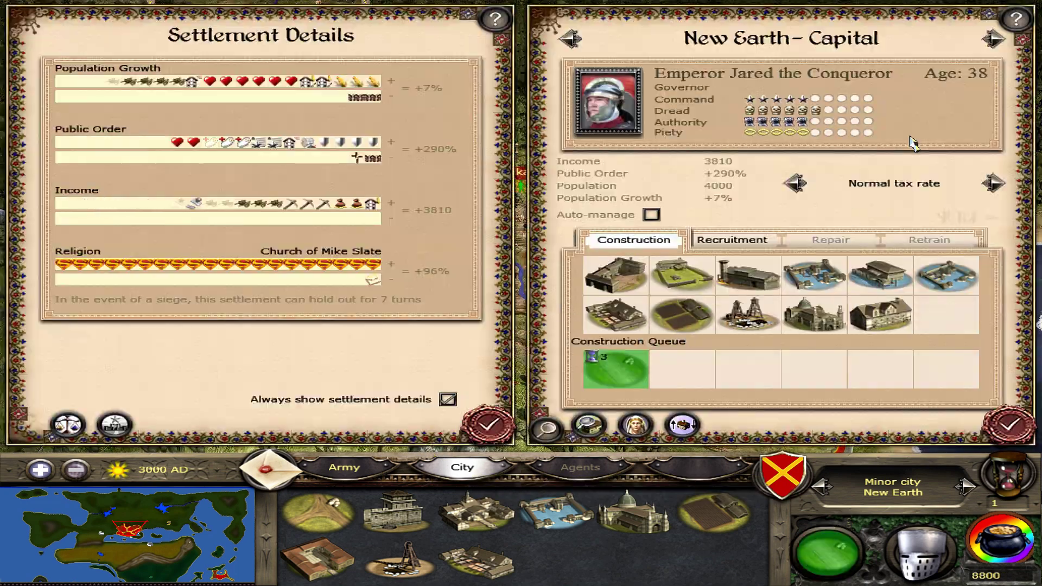
{"action": "left_click", "coordinate": [749, 317]}
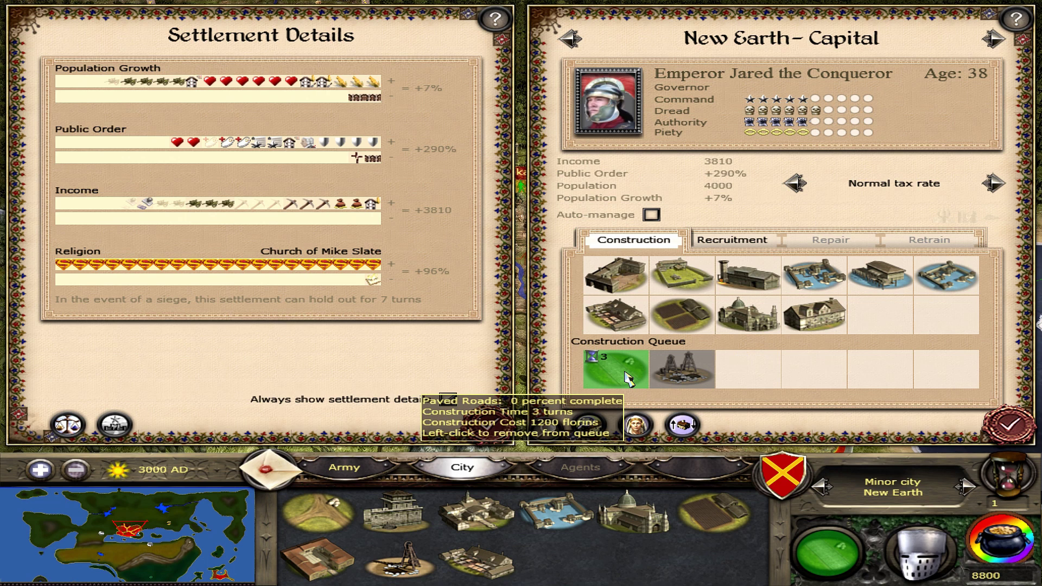
{"action": "left_click", "coordinate": [627, 374]}
Queue the 3-turn castle upgrade at Fort Smolka and one construction project at Vendon
{"action": "left_click", "coordinate": [992, 39]}
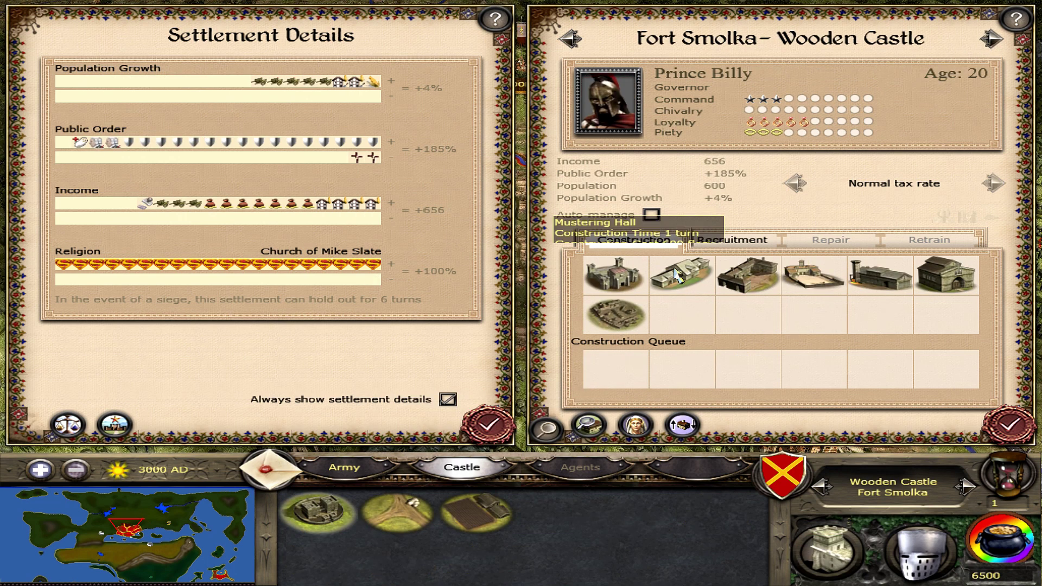
{"action": "left_click", "coordinate": [615, 274]}
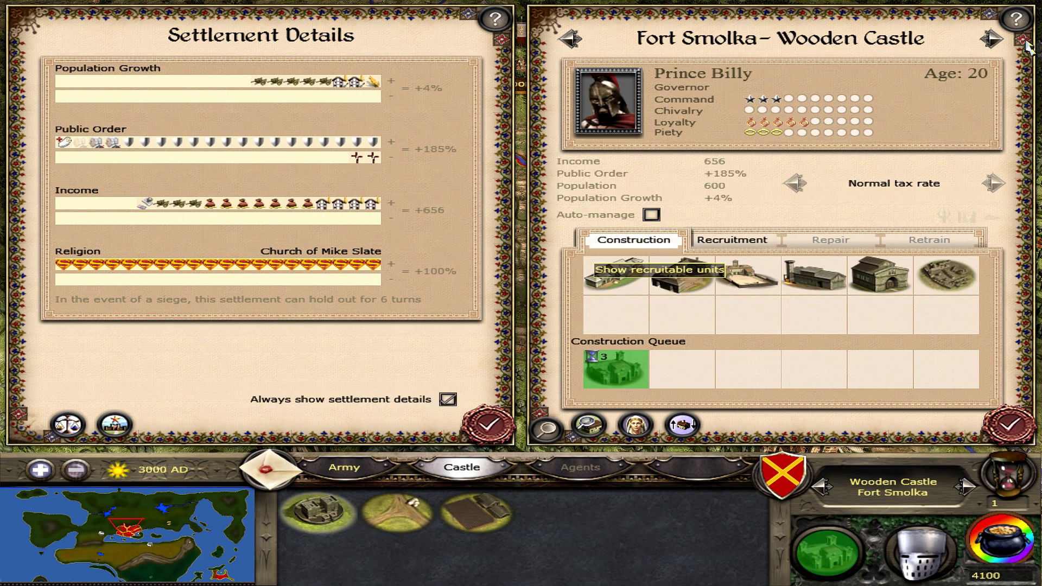
{"action": "left_click", "coordinate": [992, 40]}
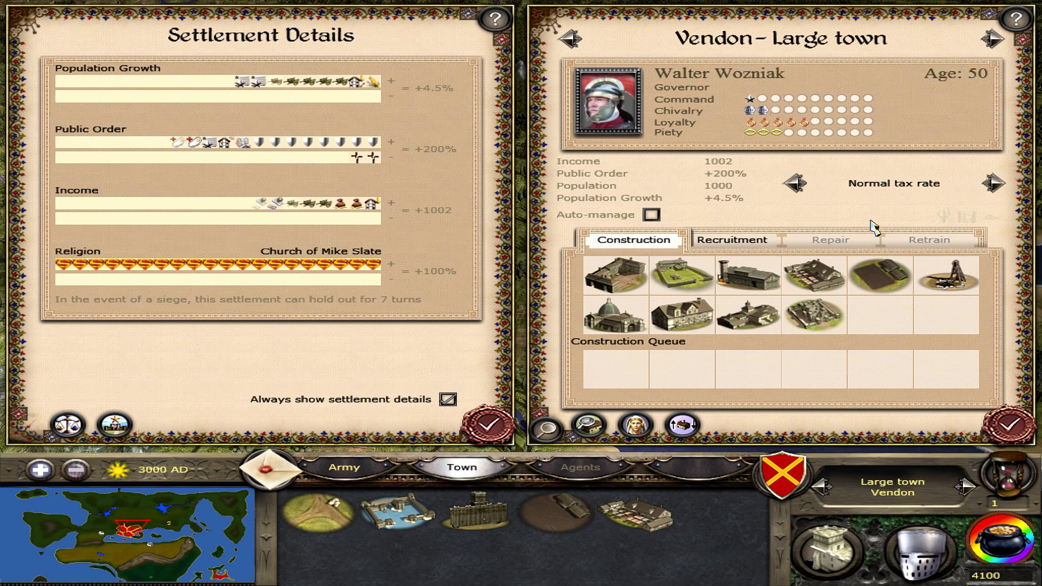
{"action": "left_click", "coordinate": [814, 274]}
Queue one construction project each at Land of the Setting Sun and Mondon, and close the settlement details at Fort Slate
{"action": "left_click", "coordinate": [992, 40]}
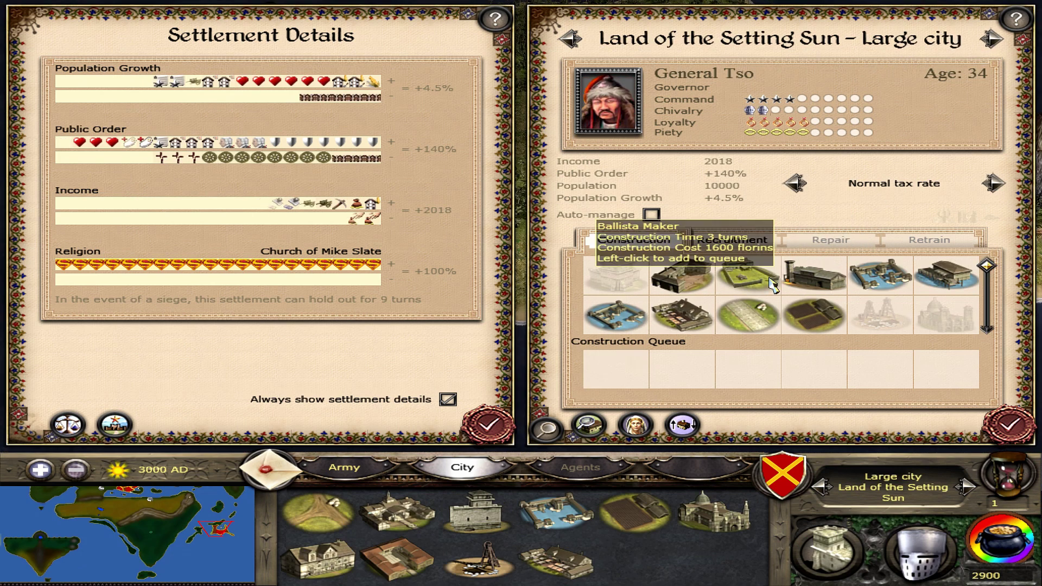
{"action": "left_click", "coordinate": [615, 274]}
{"action": "left_click", "coordinate": [991, 40]}
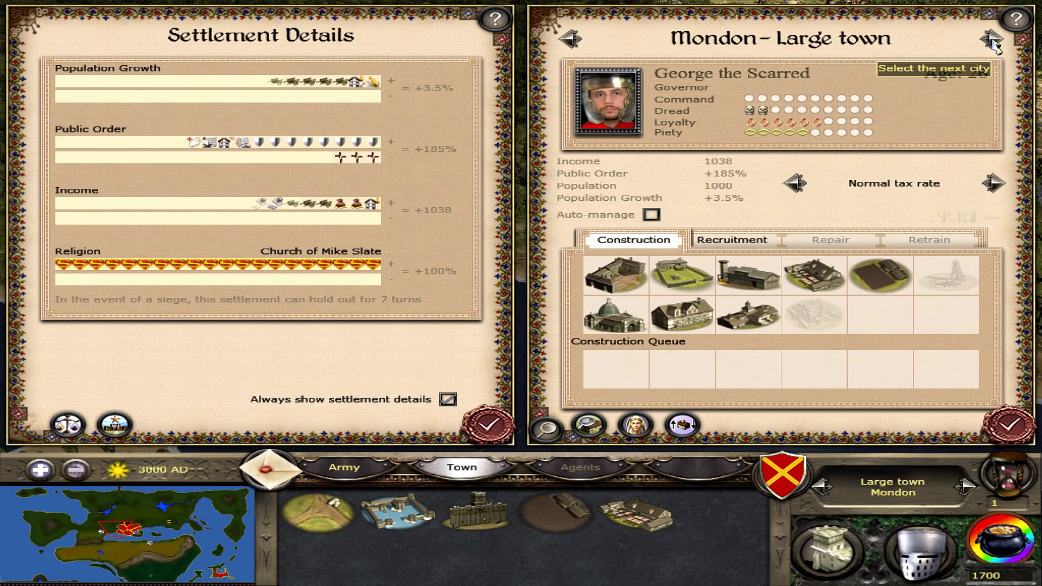
{"action": "left_click", "coordinate": [814, 274]}
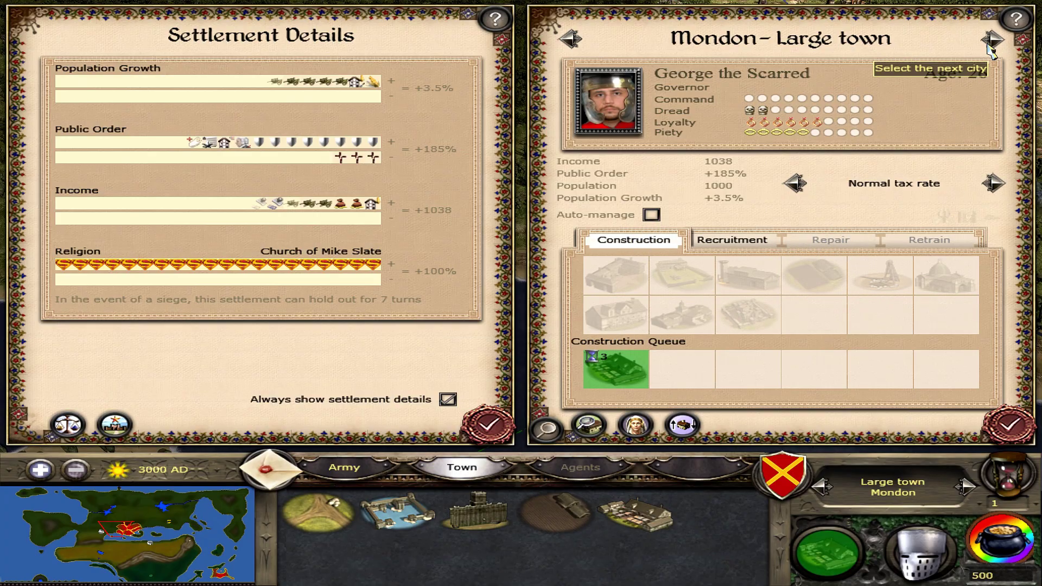
{"action": "left_click", "coordinate": [991, 41]}
{"action": "left_click", "coordinate": [1005, 429]}
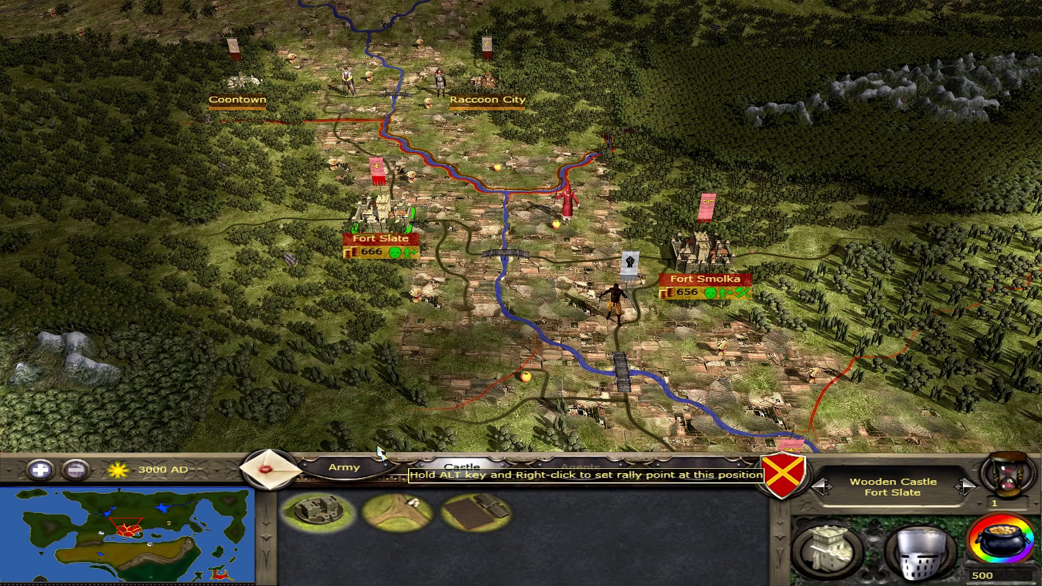
Send Fort Slate's general with his cavalry, archers and Lumberjacks to a position beside the rebel army near Fort Smolka
{"action": "left_click", "coordinate": [344, 468]}
{"action": "left_click", "coordinate": [523, 518]}
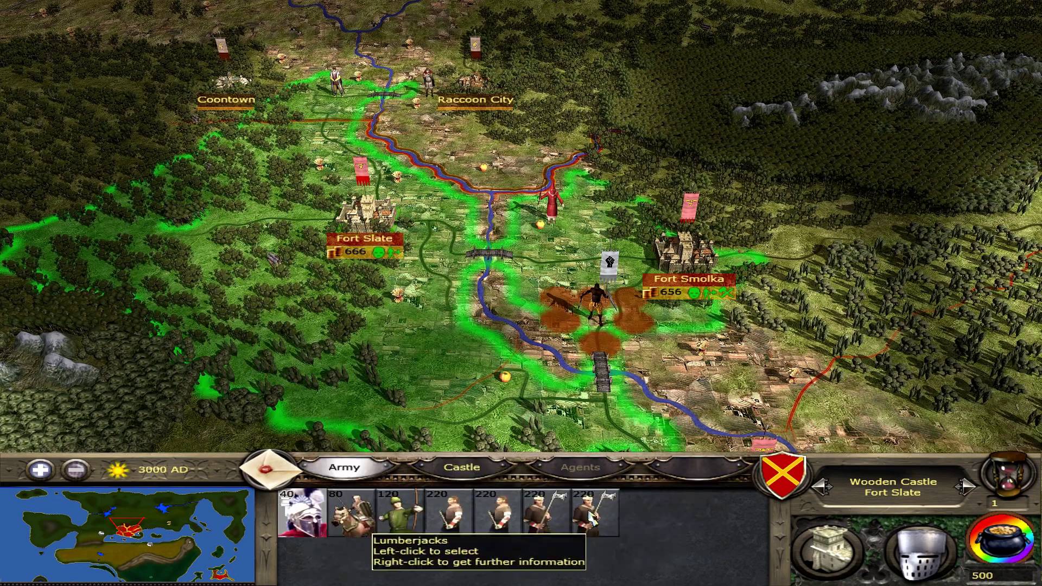
{"action": "left_click", "coordinate": [499, 507]}
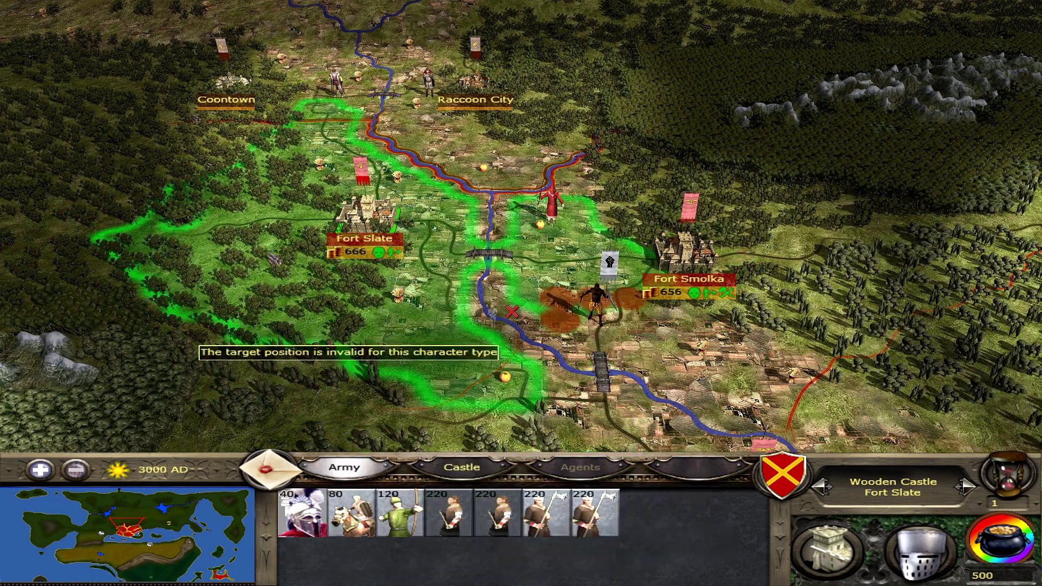
{"action": "right_click", "coordinate": [580, 282]}
Transfer the two Backwoods Archers units from Fort Smolka into the general's army outside the castle
{"action": "left_click", "coordinate": [681, 253]}
{"action": "left_click", "coordinate": [399, 513]}
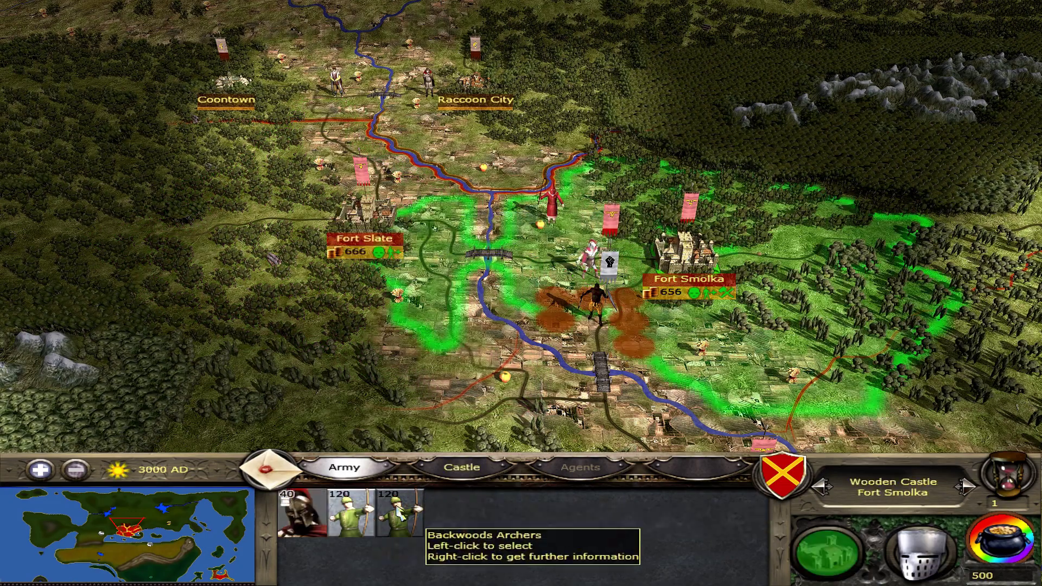
{"action": "left_click", "coordinate": [590, 258]}
Move the faction leader's army without the Slingers from New Earth toward the bridge near the rebels, and check the mercenaries for hire
{"action": "key", "text": "Down"}
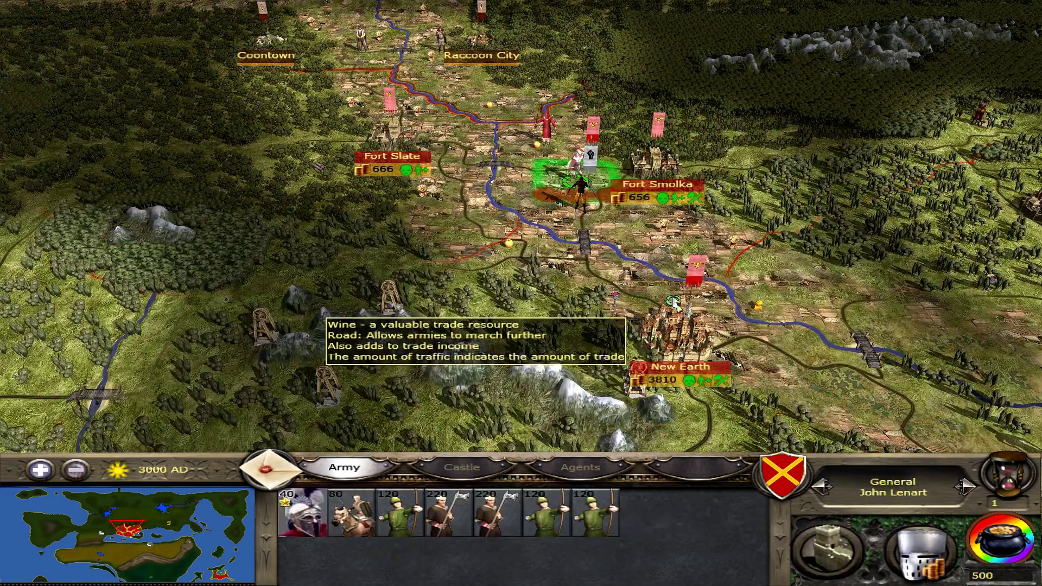
{"action": "left_click", "coordinate": [673, 302]}
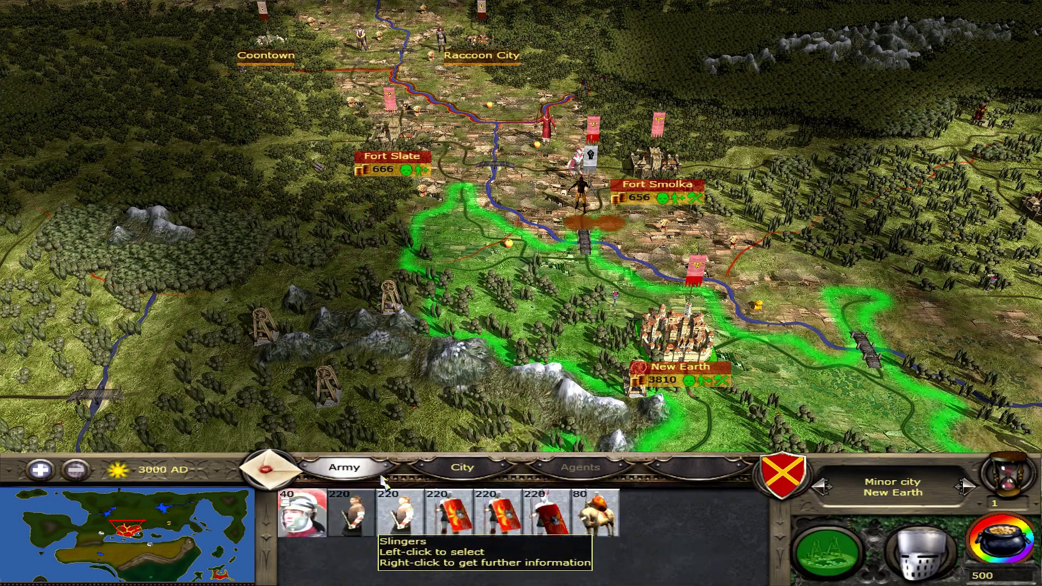
{"action": "scroll", "coordinate": [596, 270], "scroll_direction": "up", "scroll_amount": 1}
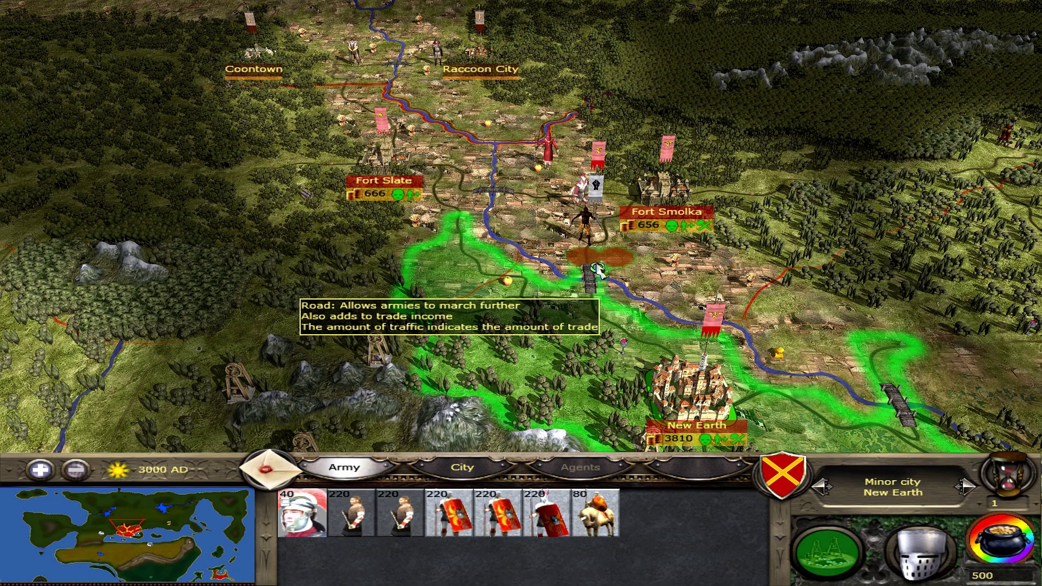
{"action": "double_click", "coordinate": [596, 255]}
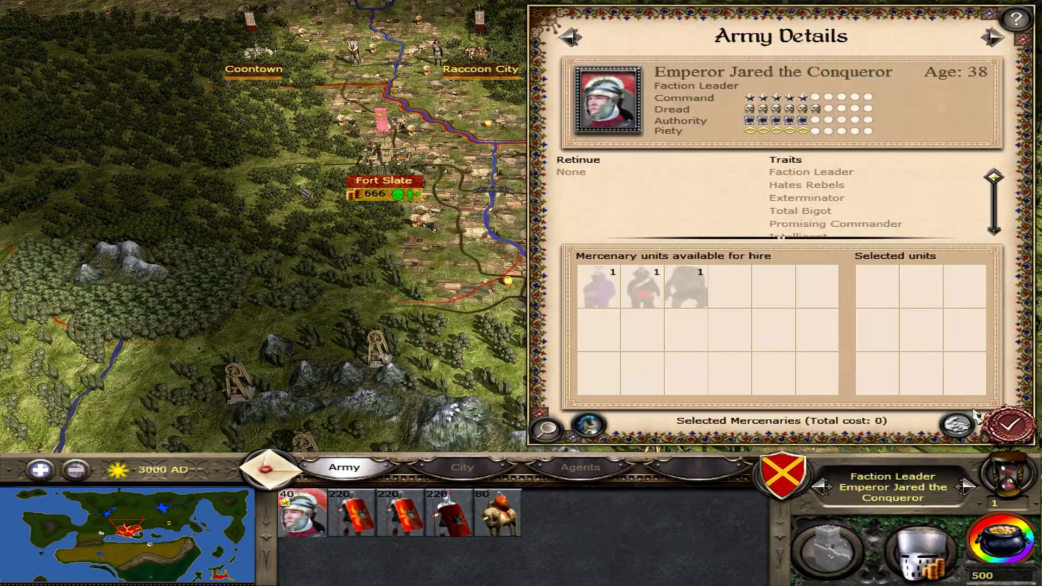
{"action": "left_click", "coordinate": [1002, 440]}
End the turn, accept the bride for the prince and dismiss the Take Rebel Settlement mission message
{"action": "left_click", "coordinate": [1006, 472]}
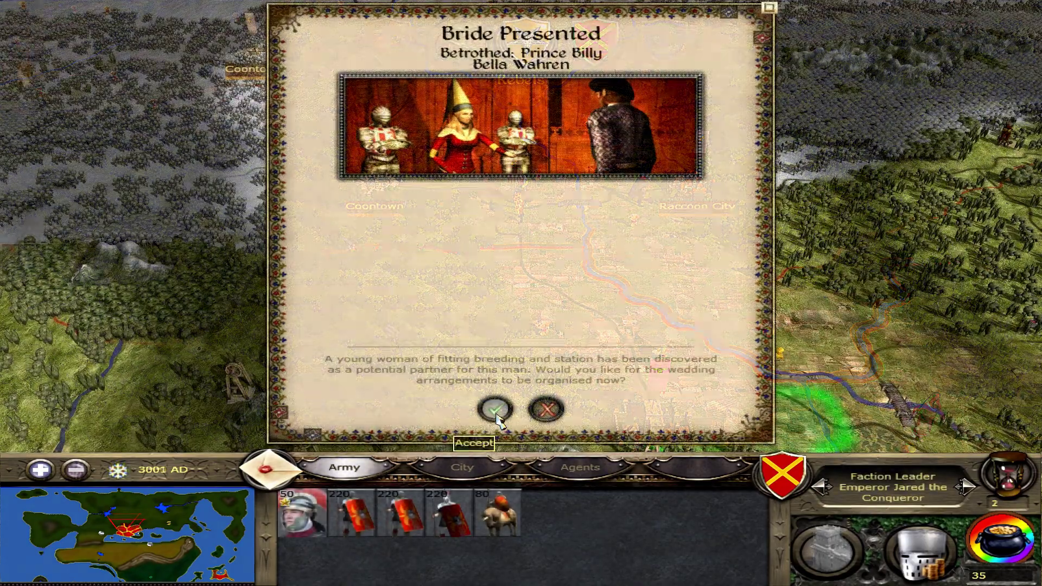
{"action": "left_click", "coordinate": [493, 408]}
{"action": "key", "text": "Up"}
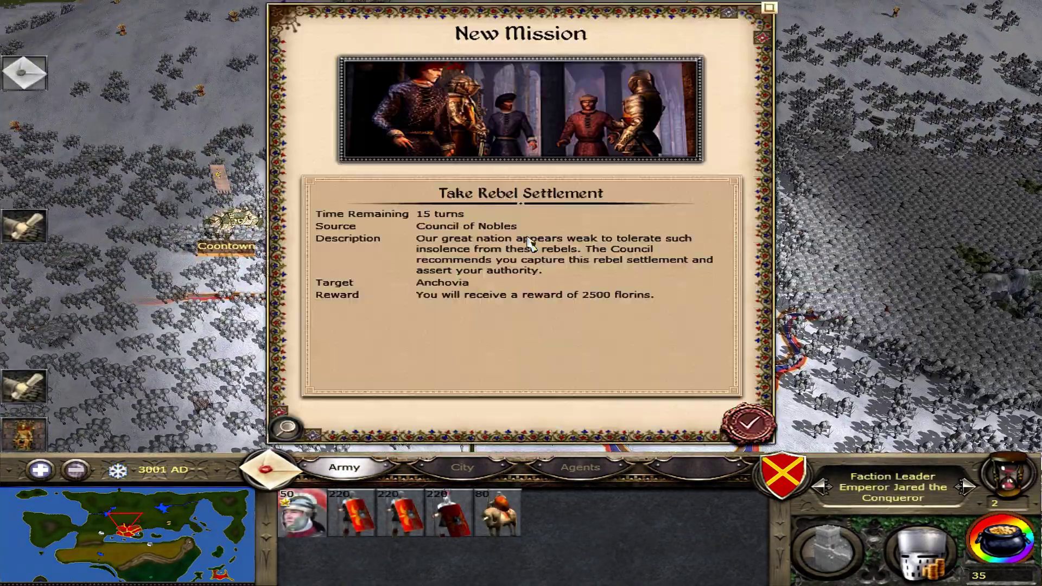
{"action": "key", "text": "Return"}
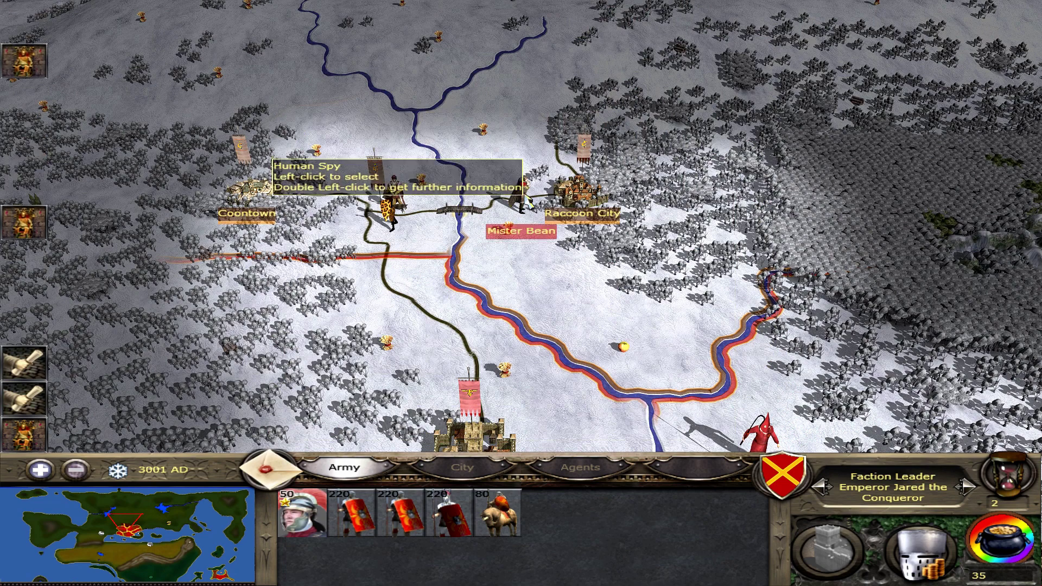
Inspect the character details of the spy standing beside Raccoon City
{"action": "left_click", "coordinate": [529, 205]}
{"action": "right_click", "coordinate": [302, 513]}
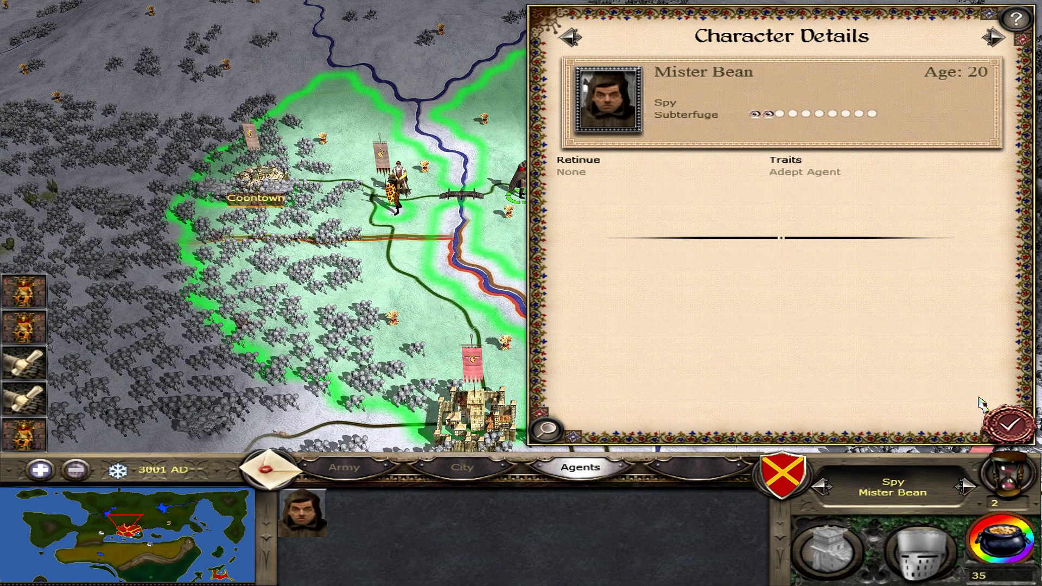
{"action": "left_click", "coordinate": [1008, 428]}
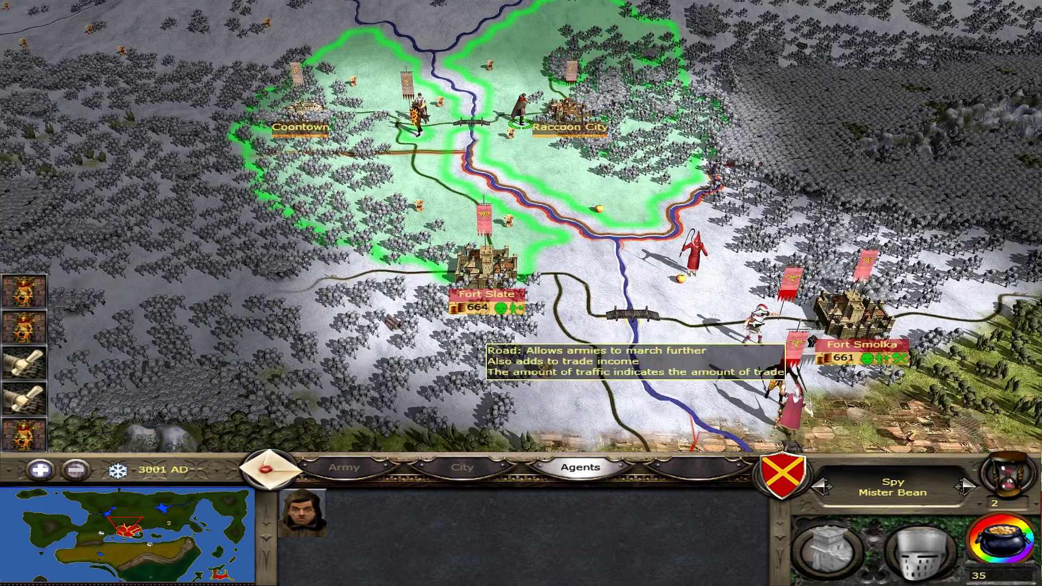
Merge the general's army into the faction leader's army and attack the rebel army near Fort Smolka
{"action": "left_click", "coordinate": [637, 263]}
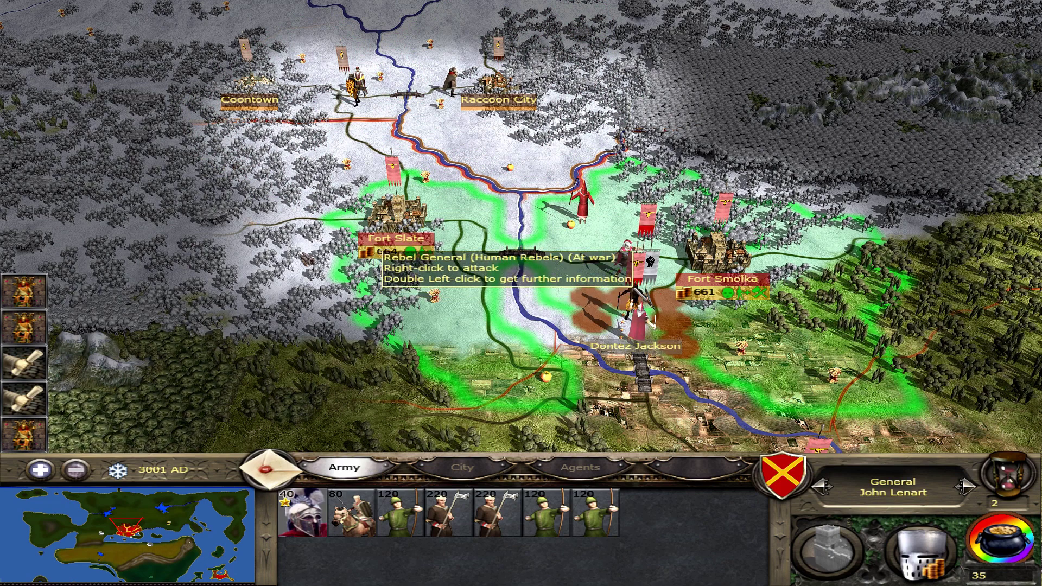
{"action": "right_click", "coordinate": [644, 324]}
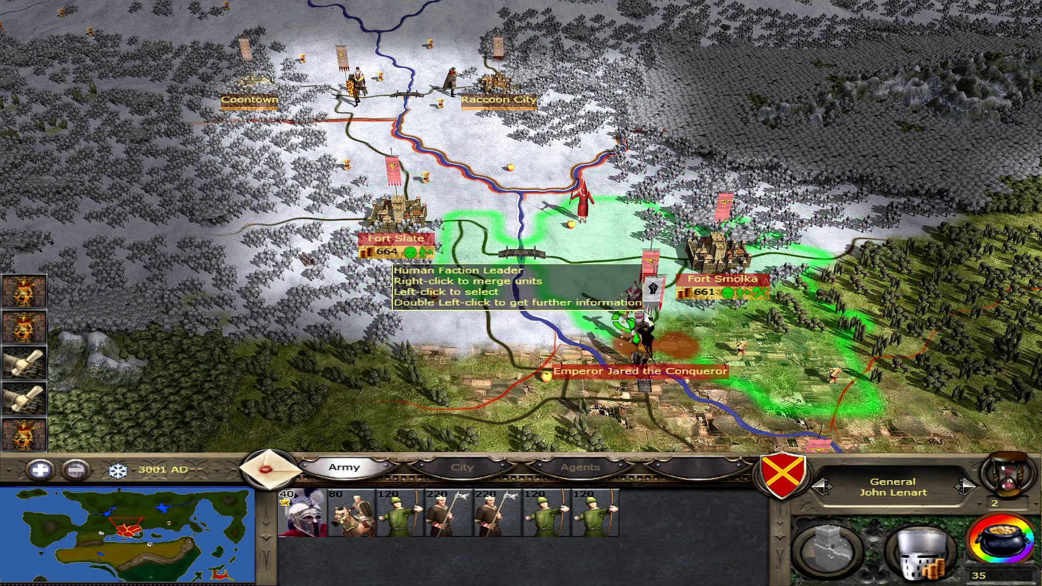
{"action": "right_click", "coordinate": [659, 326]}
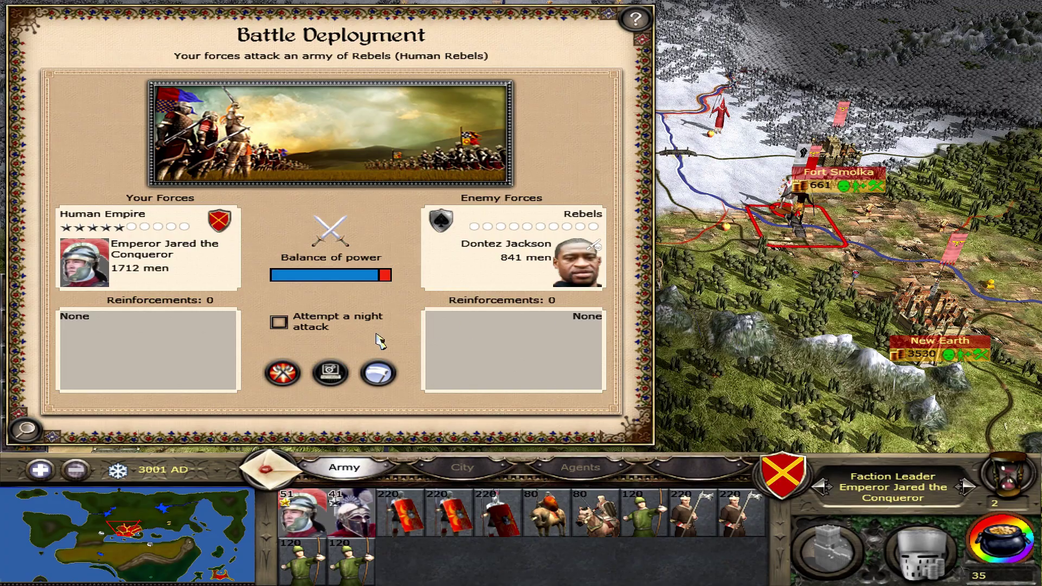
Choose to fight the battle personally on the battlefield and start the deployment
{"action": "left_click", "coordinate": [282, 373]}
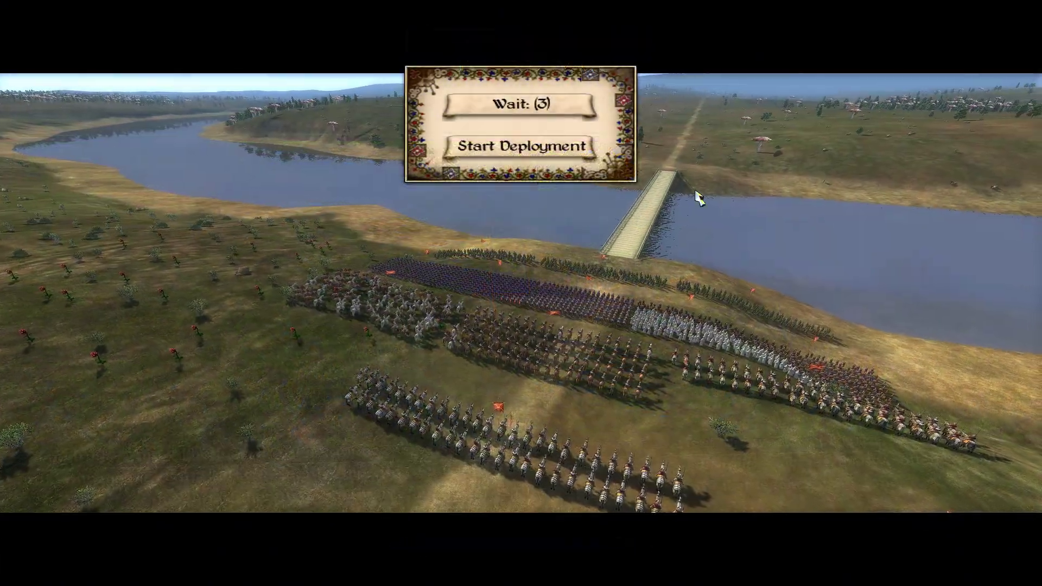
{"action": "left_click", "coordinate": [521, 146]}
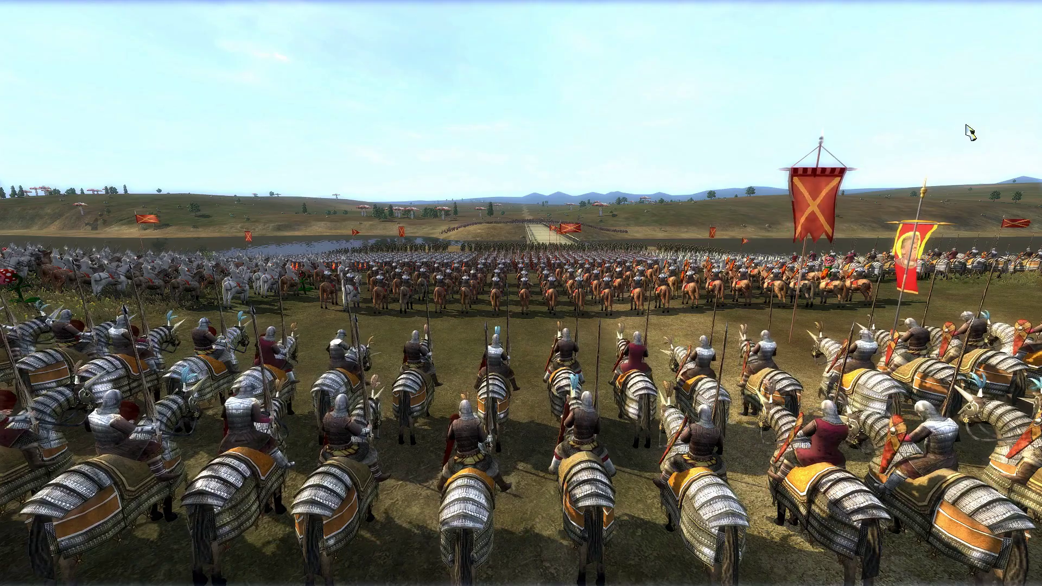
{"action": "mouse_move", "coordinate": [979, 66]}
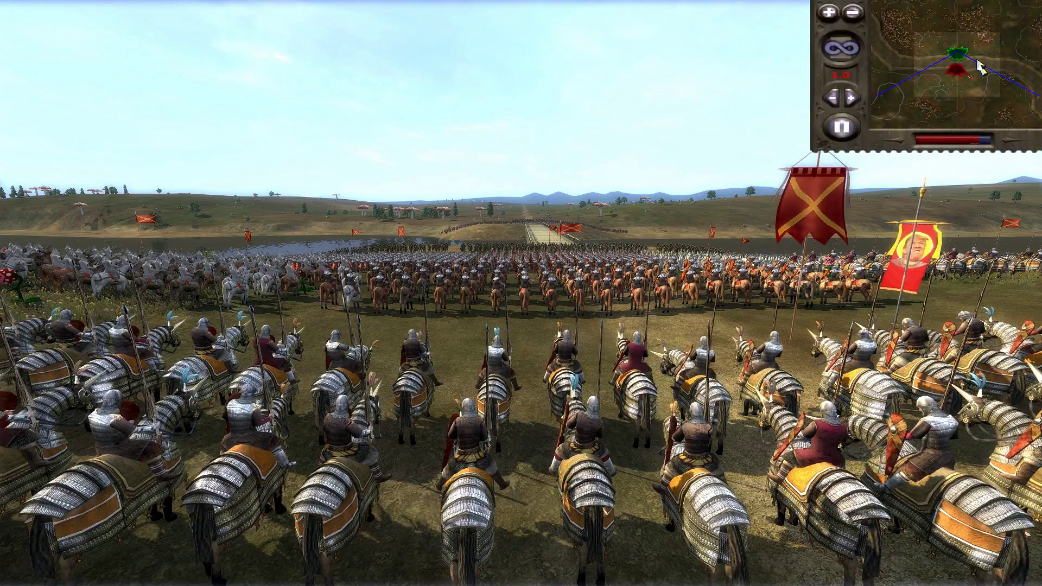